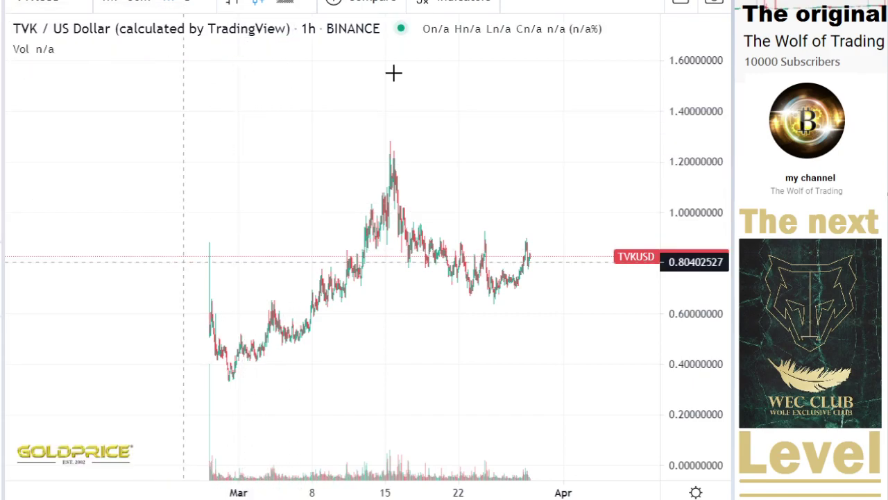
Place the end of the rising upper trend line on the TVKUSD chart at about 1.55 on 17 March 2021.
click(407, 73)
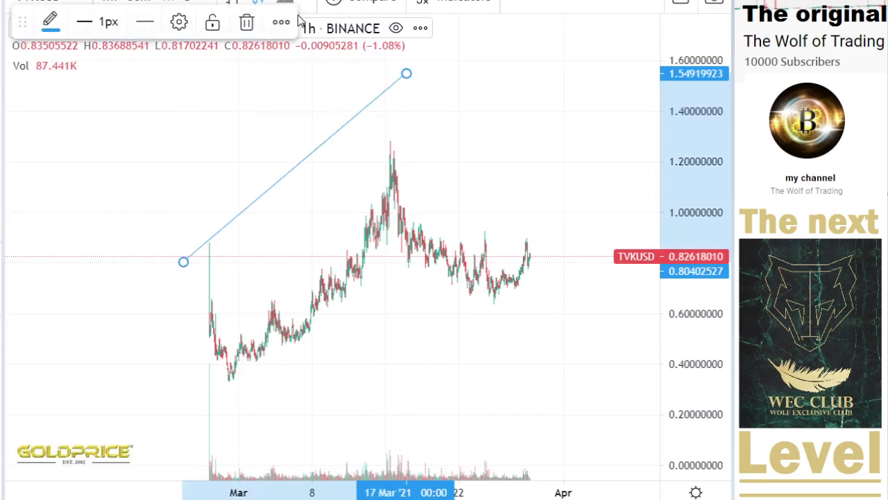
Overlay Bitstamp's BTCUSD on the TVKUSD chart as a comparison symbol.
click(352, 4)
text(BT)
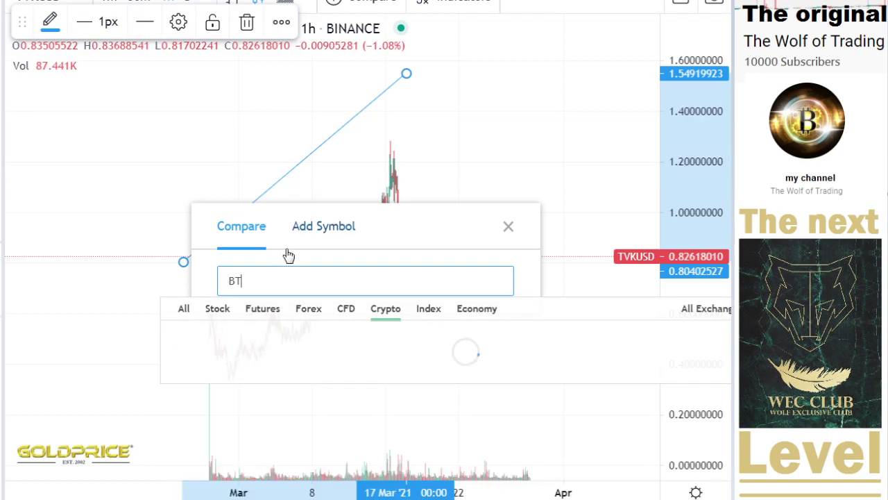
text(CUD)
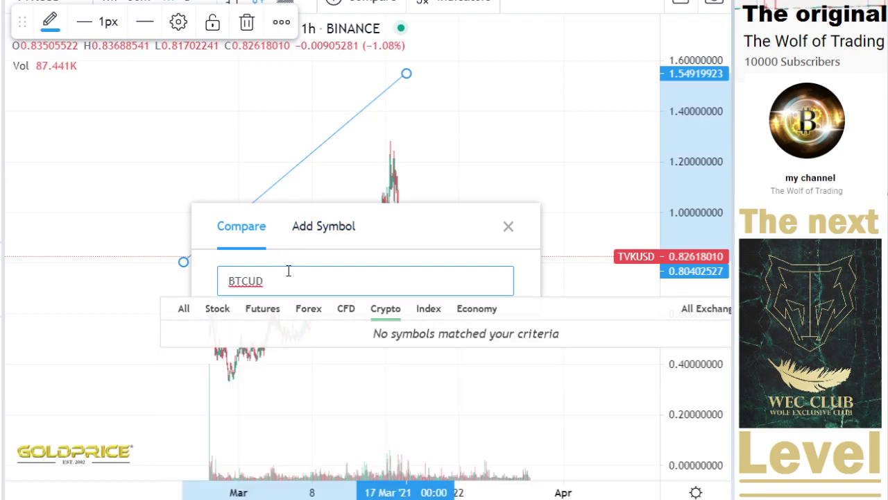
key(Left)
text(S)
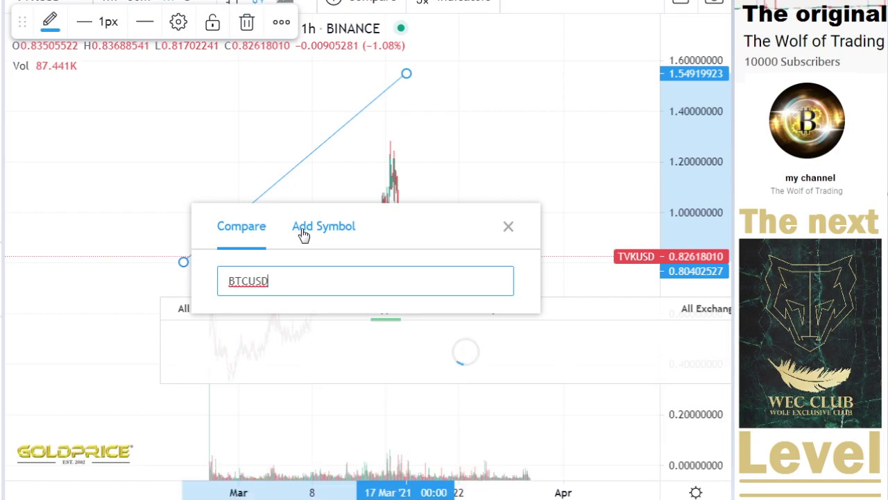
click(300, 343)
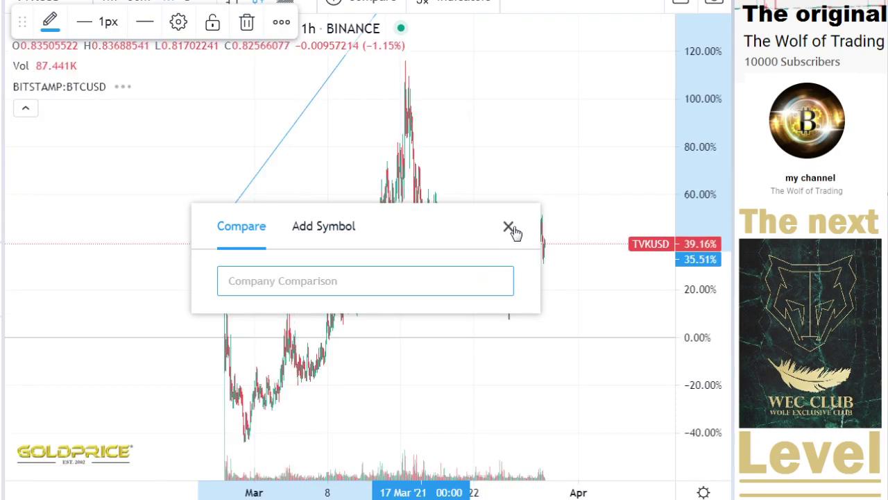
click(511, 175)
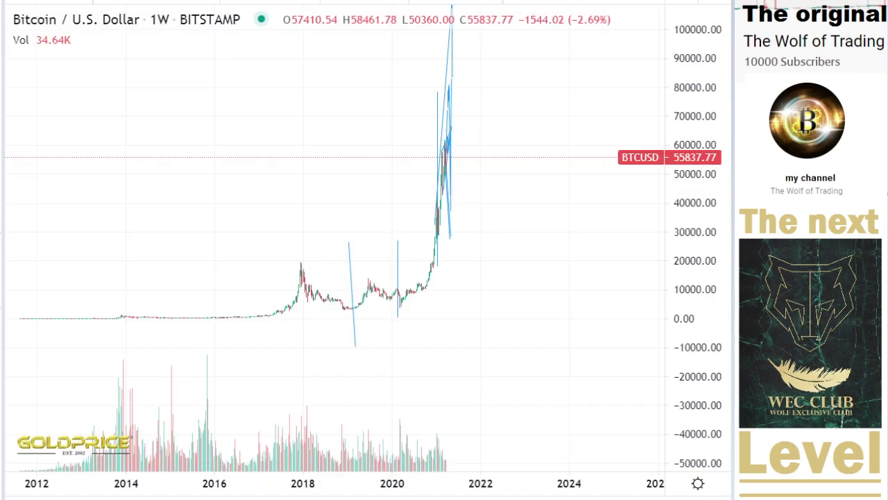
Set the Bitcoin chart to the 4-hour interval and bring the February to May 2021 trend lines into view.
click(166, 0)
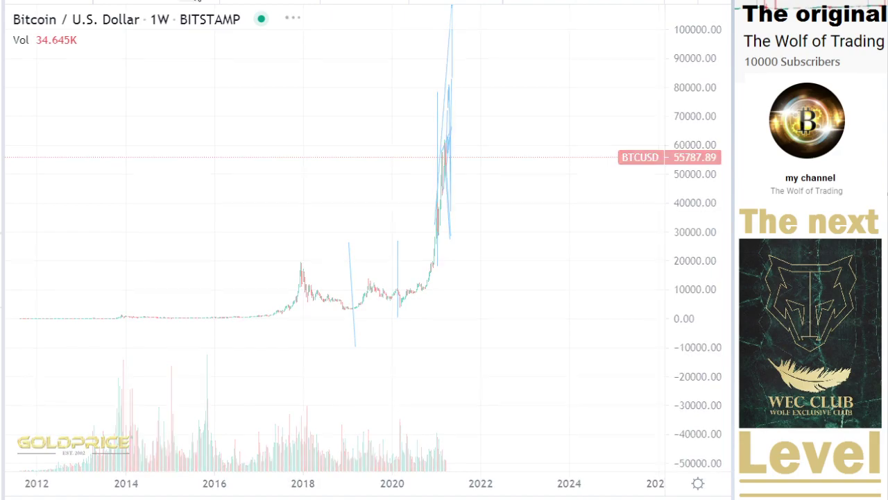
click(211, 2)
click(241, 163)
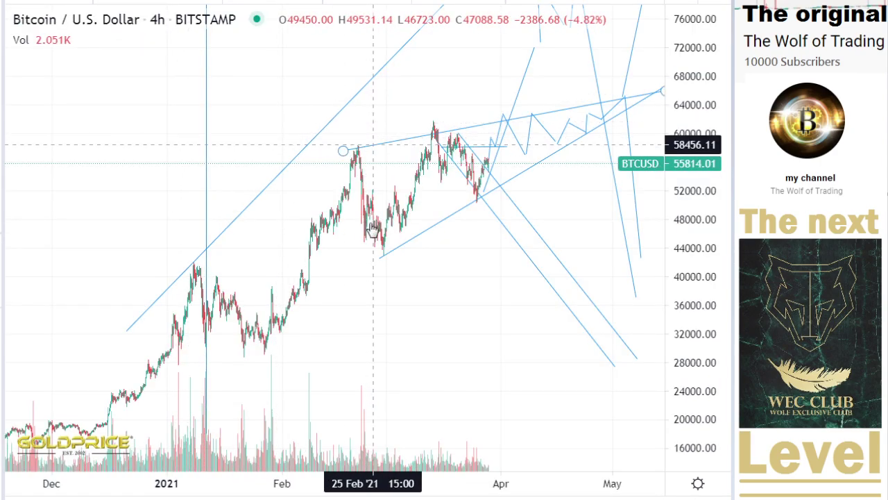
drag(371, 230, 295, 297)
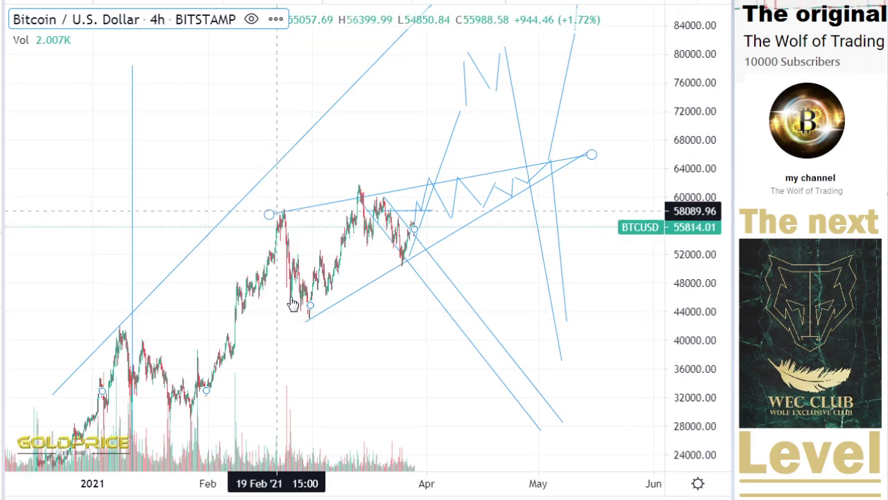
key(Escape)
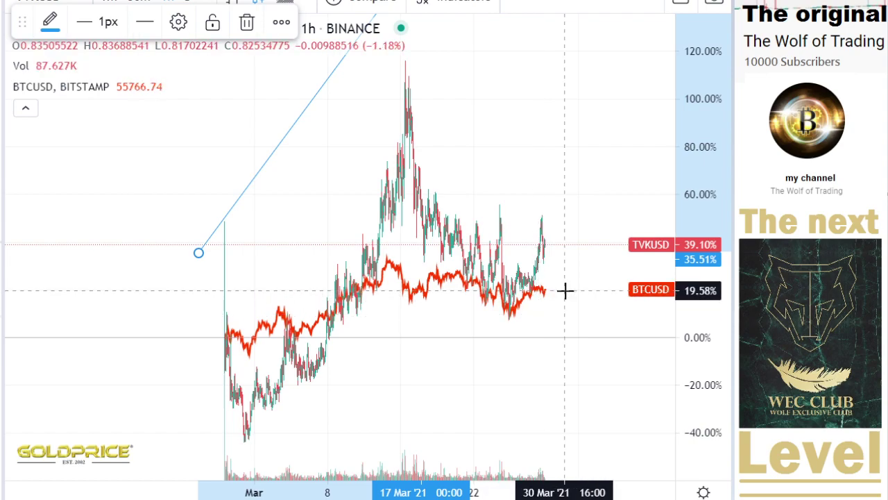
Remove the BTCUSD comparison from the TVKUSD chart.
click(442, 285)
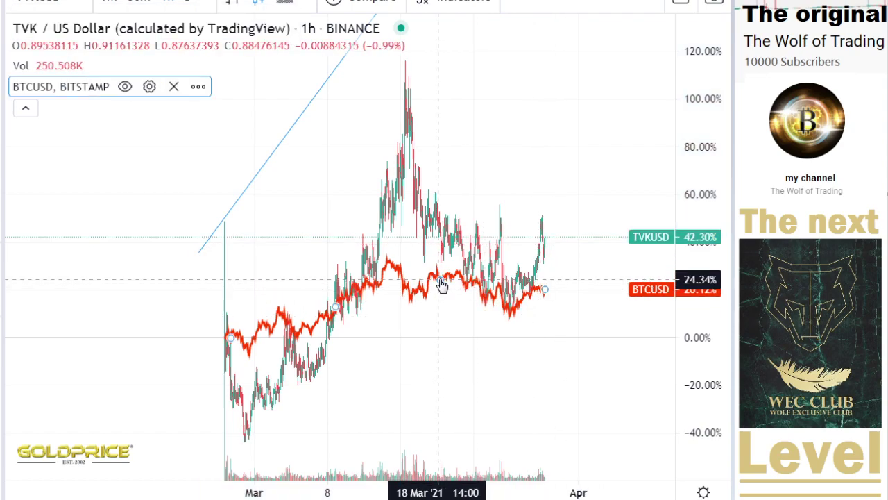
key(Delete)
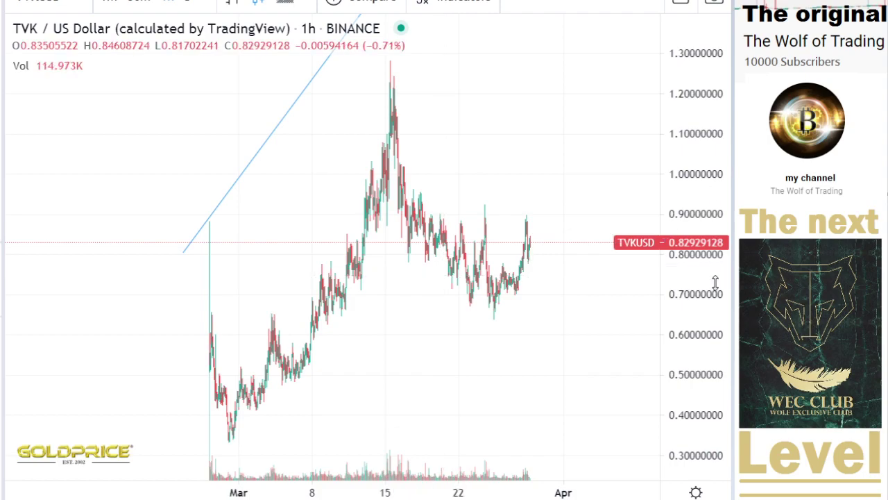
Extend the upper trend line on the TVKUSD chart to about 2.42 on 4 April 2021.
drag(665, 232, 667, 361)
drag(376, 369, 333, 377)
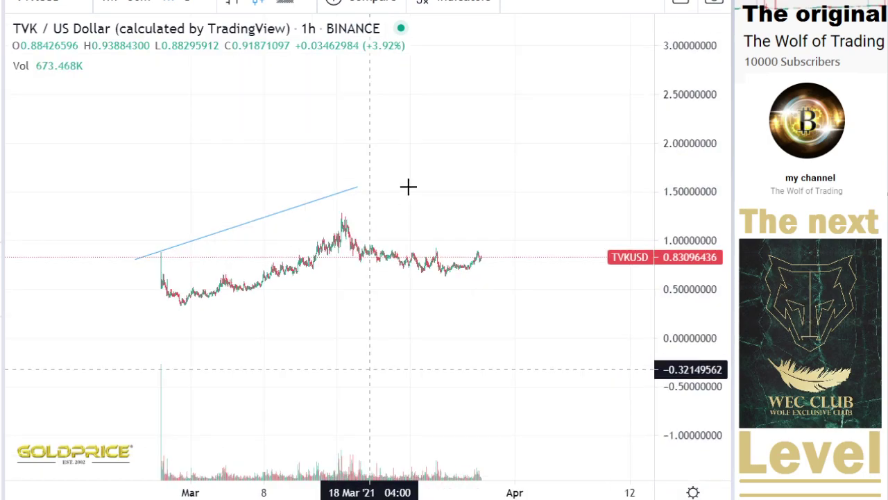
drag(358, 187, 551, 102)
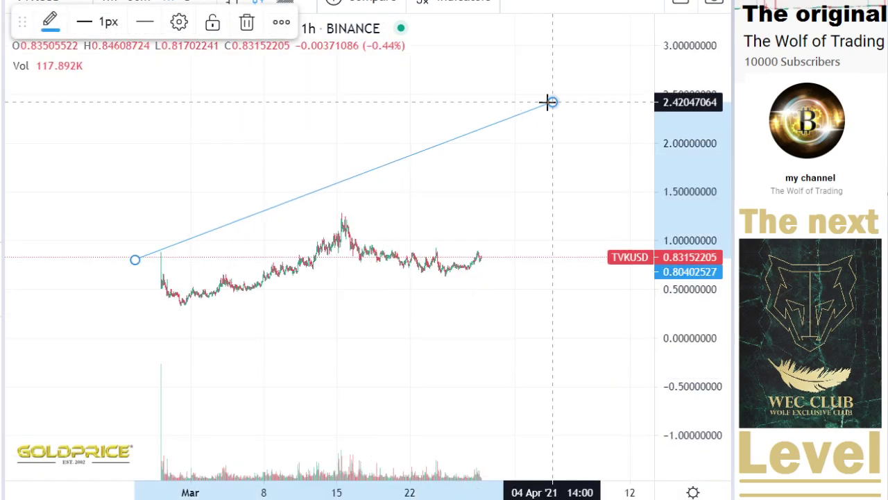
Draw a rising trend line below the price, from about -0.40 on 1 March to about 0.98 on 10 April 2021.
click(1, 27)
click(77, 26)
click(194, 377)
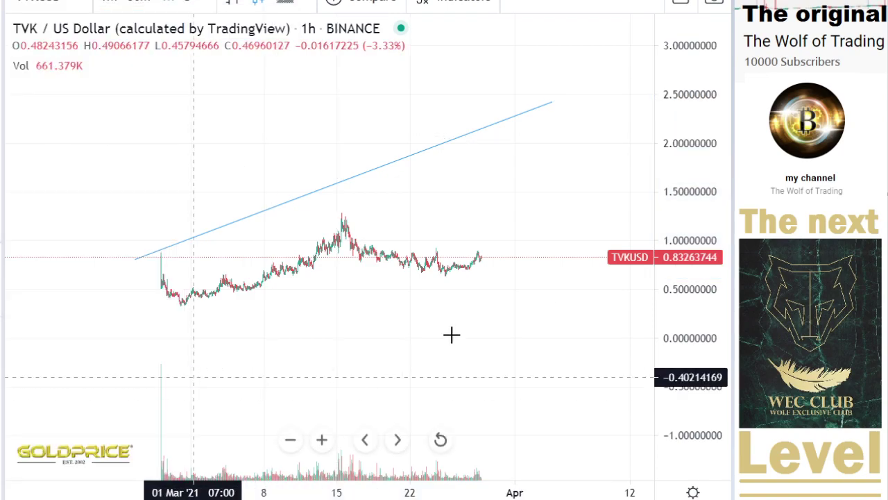
click(613, 243)
Shift the upper trend line slightly so that it ends at about 2.39 on 5 April 2021.
click(433, 150)
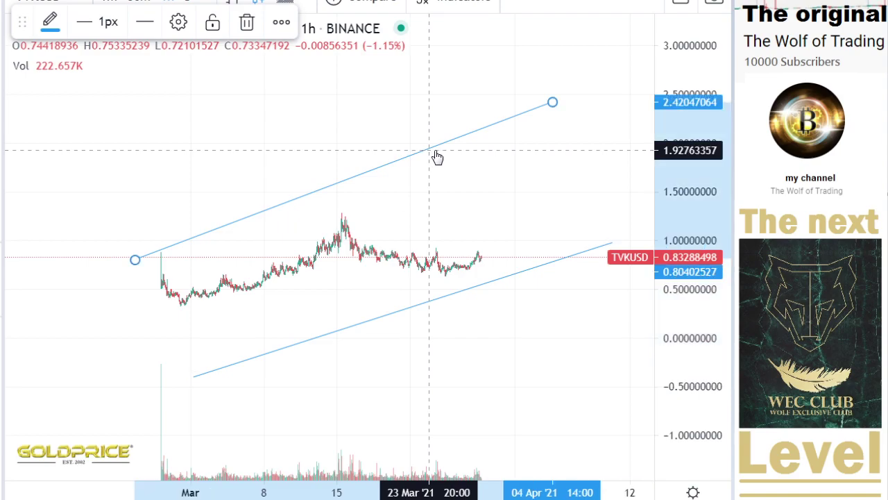
drag(559, 103, 564, 105)
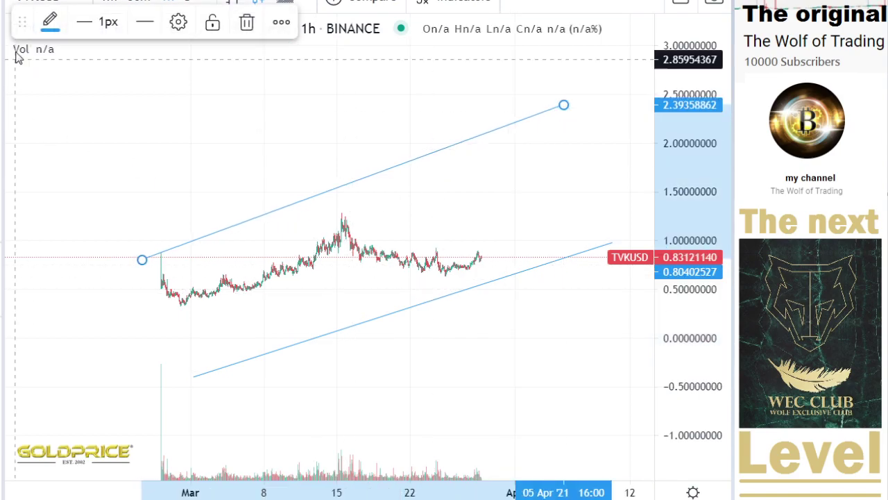
Draw a falling trend line along the highs after the March peak, from about 1.03 on 17 March to 0.72 on 31 March 2021.
click(3, 29)
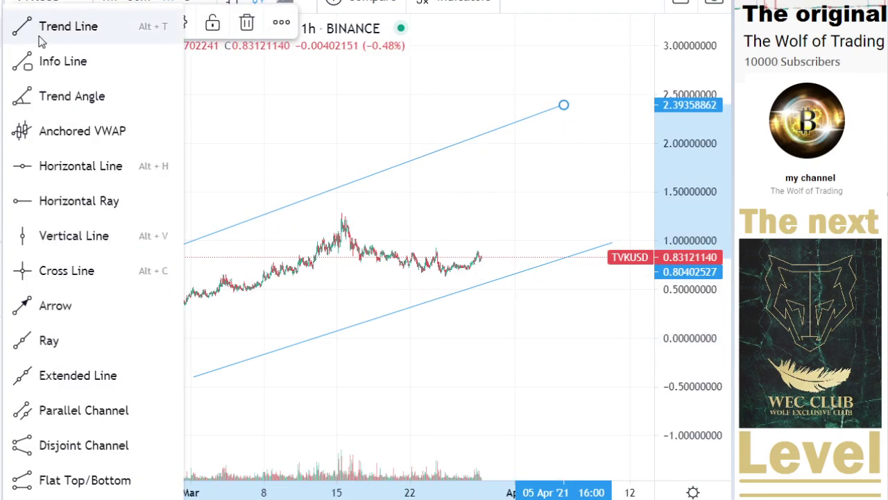
click(39, 36)
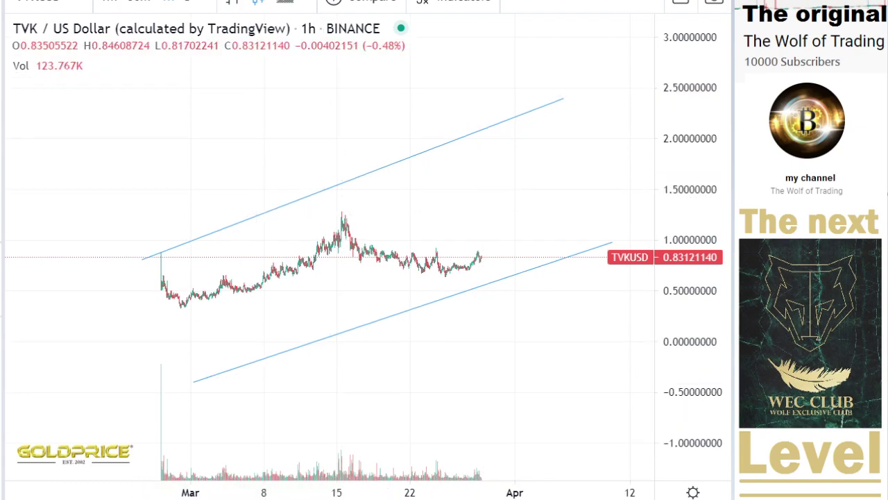
double_click(661, 388)
click(2, 29)
click(61, 31)
click(2, 29)
click(18, 30)
click(372, 212)
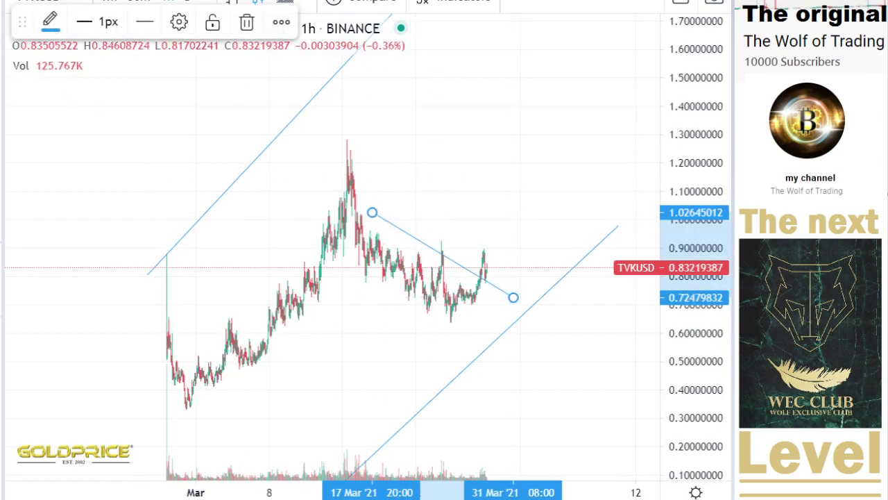
Draw a roughly parallel falling trend line under the lows, from about 0.88 on 13 March to 0.51 on 30 March 2021.
click(4, 26)
click(63, 26)
click(327, 251)
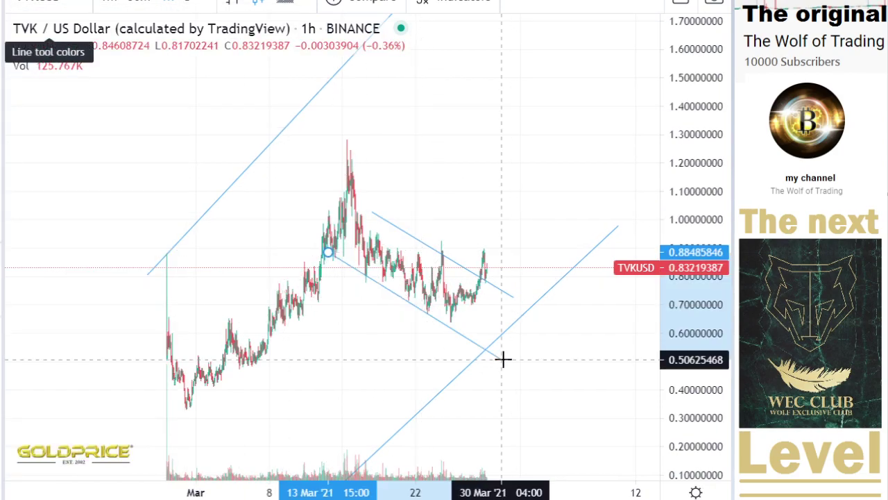
click(503, 358)
click(4, 27)
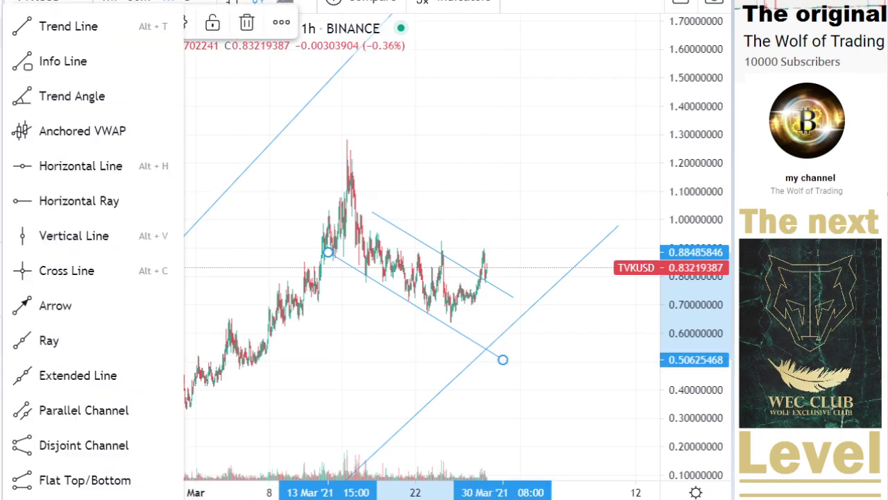
click(55, 39)
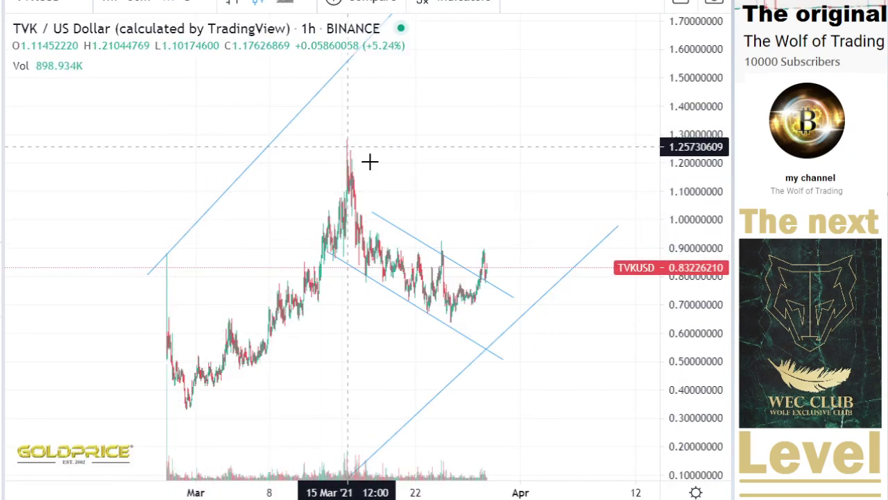
drag(674, 118, 593, 376)
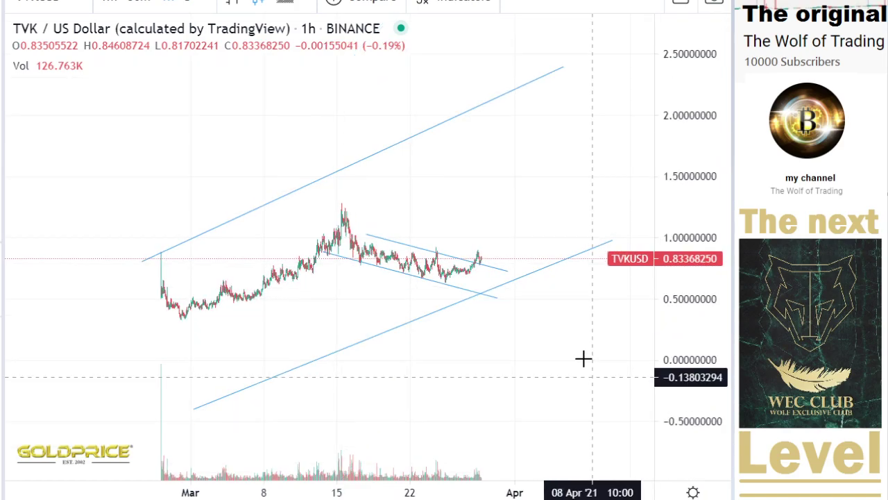
click(508, 161)
click(547, 98)
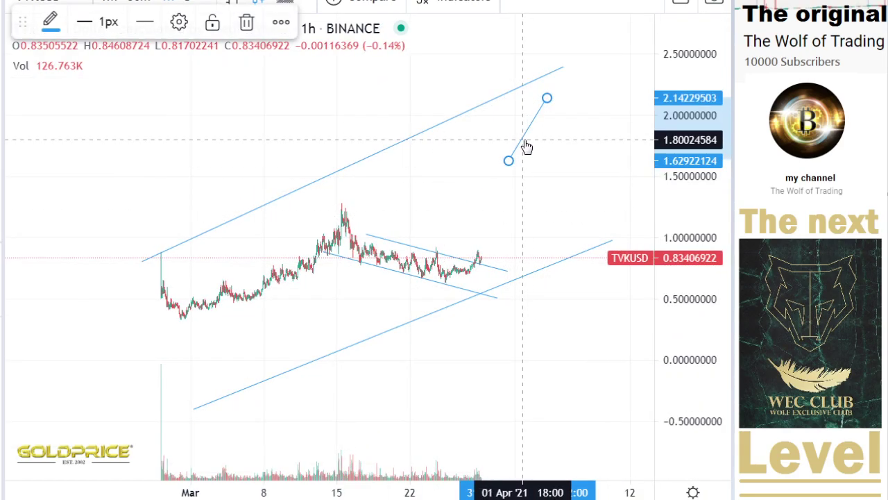
key(Delete)
Lower the upper trend line so that it touches both the late-February high and the mid-March peak.
drag(565, 71, 570, 162)
click(554, 171)
click(539, 304)
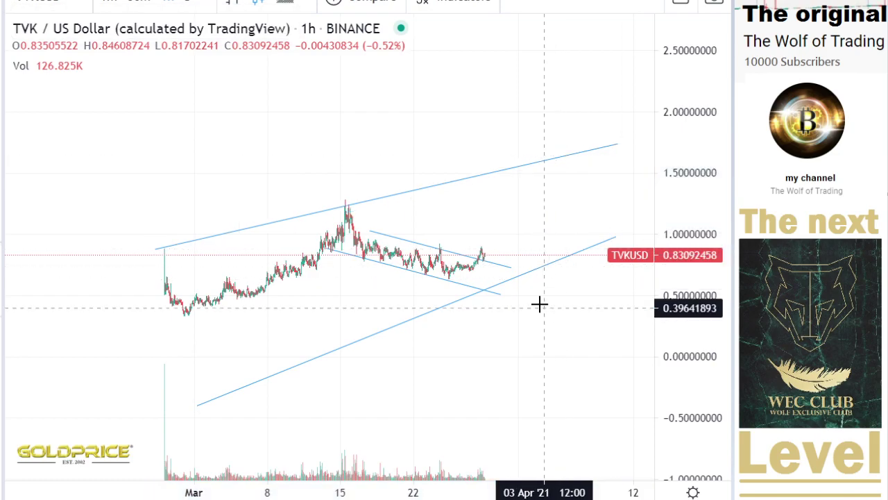
Draw a rising support line under the lows, from about 0.31 on 28 February to about 0.96 on 13 April 2021.
drag(540, 304, 507, 201)
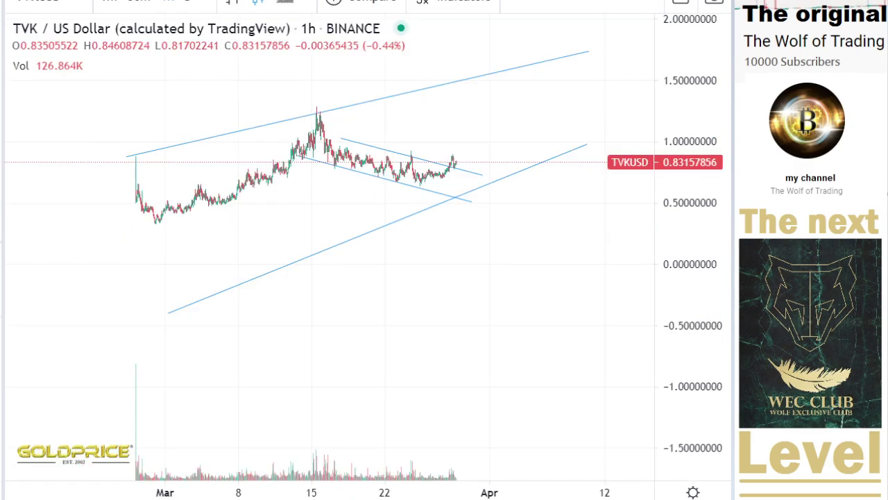
click(66, 36)
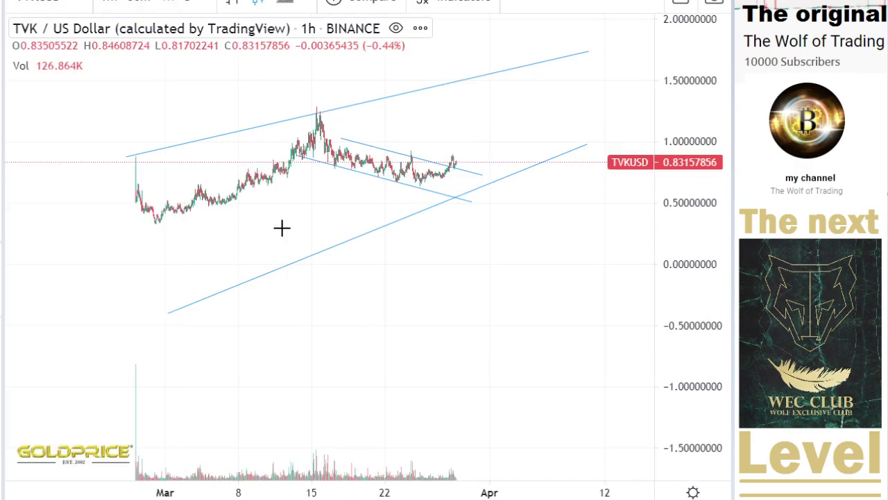
click(159, 227)
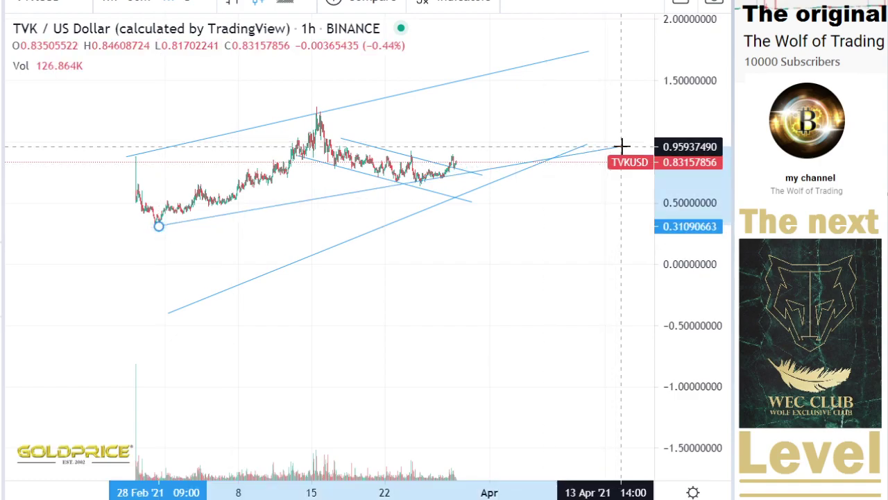
click(605, 149)
Delete the steeper rising trend line that starts below zero on 1 March 2021.
click(422, 217)
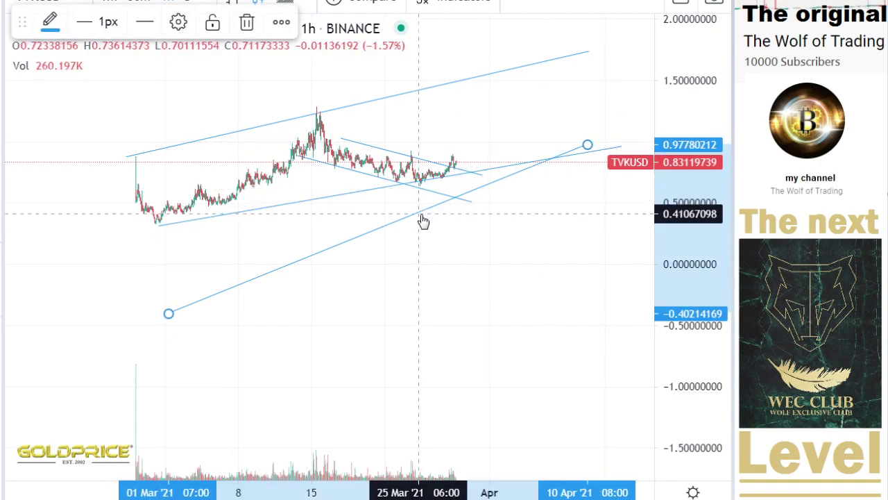
key(Delete)
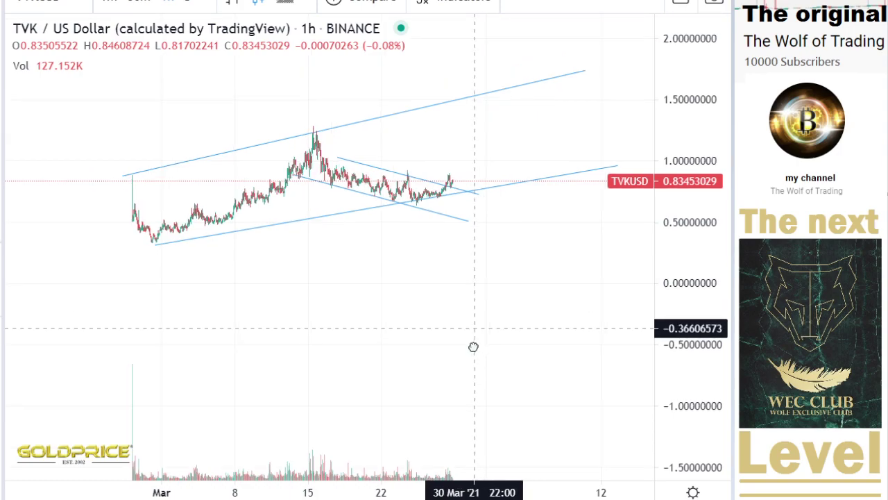
drag(723, 262, 698, 175)
drag(593, 262, 519, 357)
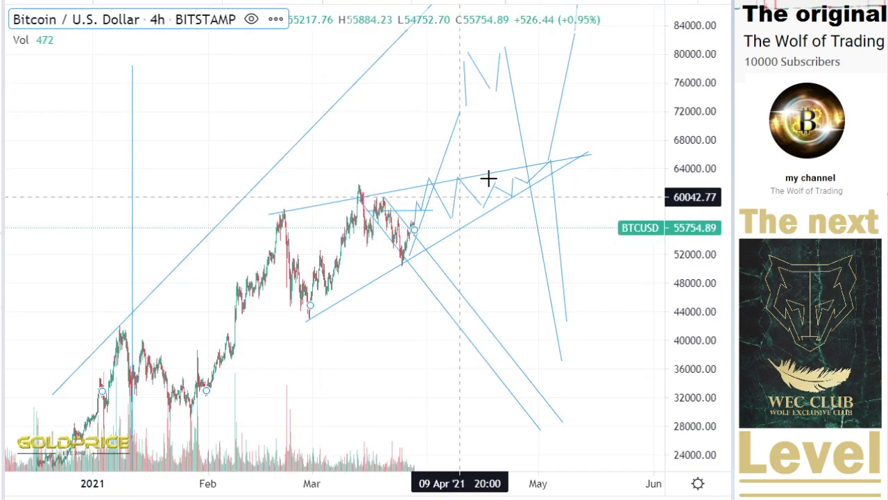
Examine the projected April and May price paths on the Bitcoin chart over a wider price range.
drag(689, 166, 642, 305)
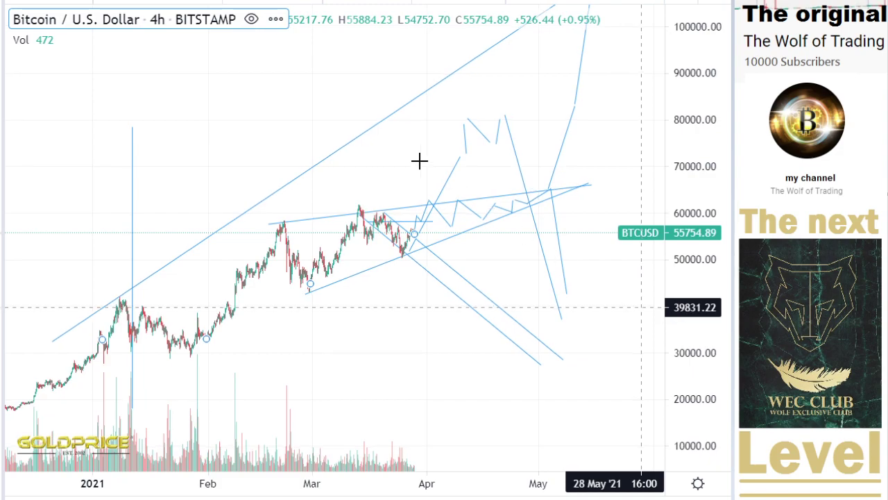
drag(313, 129, 293, 145)
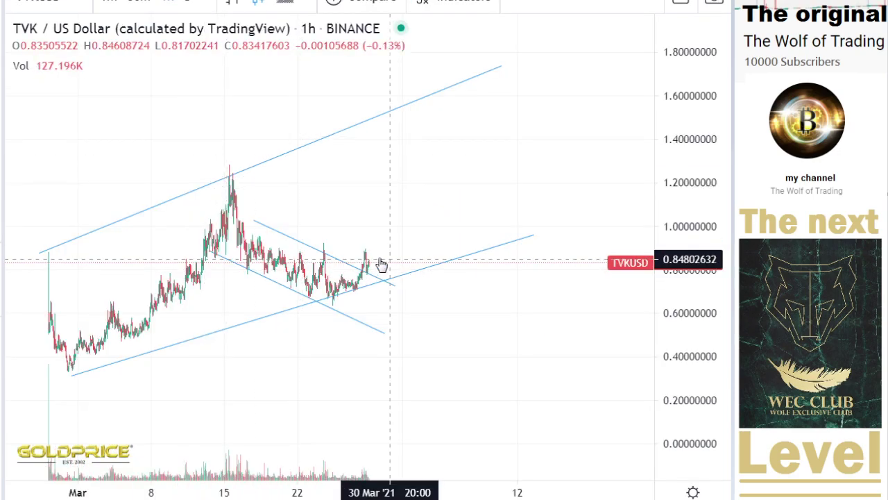
Draw a projected rise on the TVKUSD chart from about 0.82 on 29 March to about 1.16 on 1 April 2021.
click(3, 37)
click(25, 32)
click(376, 266)
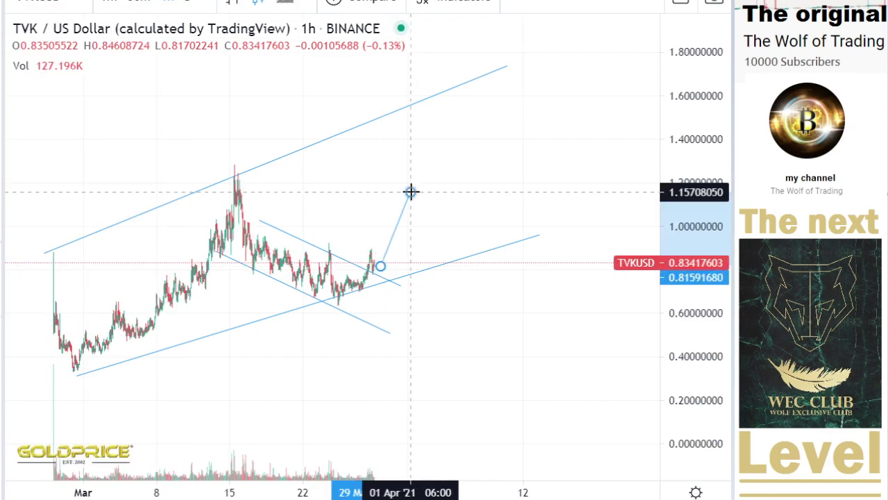
click(411, 192)
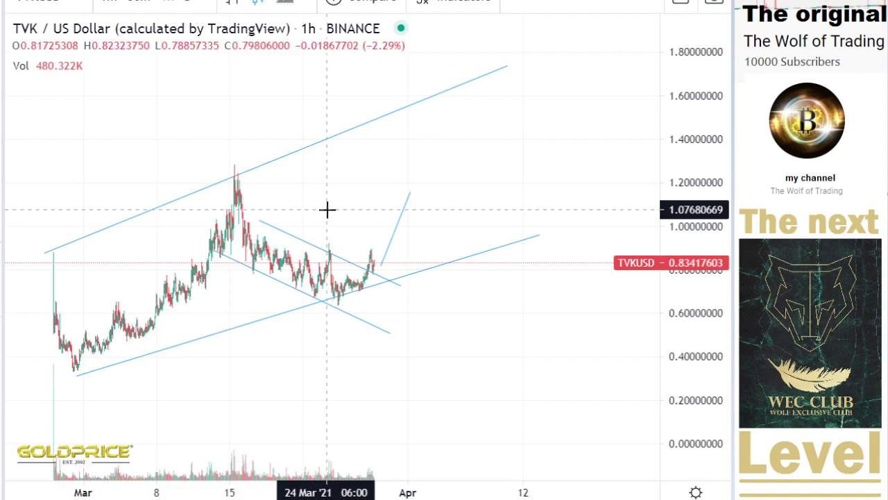
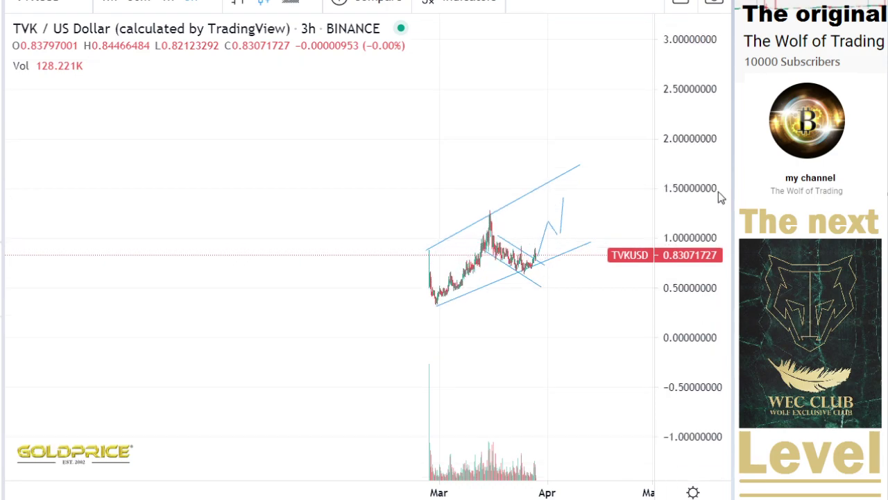
Draw a gently falling trend line in the empty area before the price history, from about 1.71 to about 1.50.
scroll(575, 333, up, 3)
scroll(522, 333, up, 1)
drag(688, 378, 692, 228)
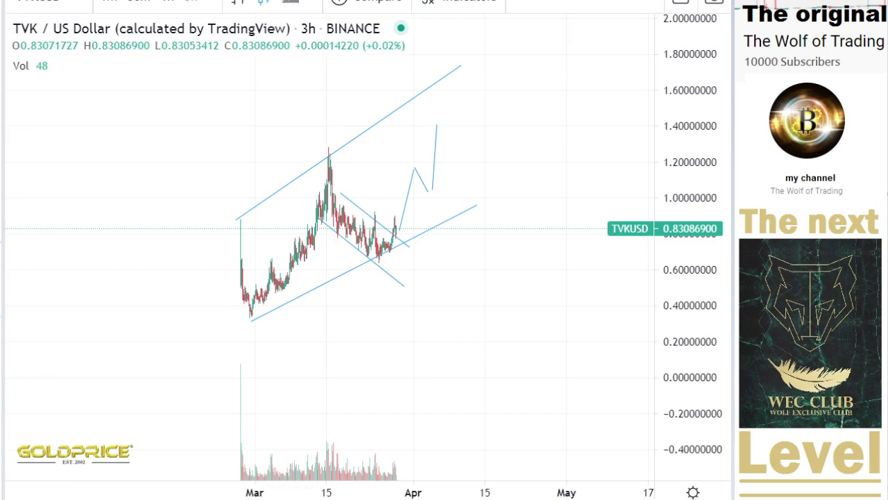
click(70, 24)
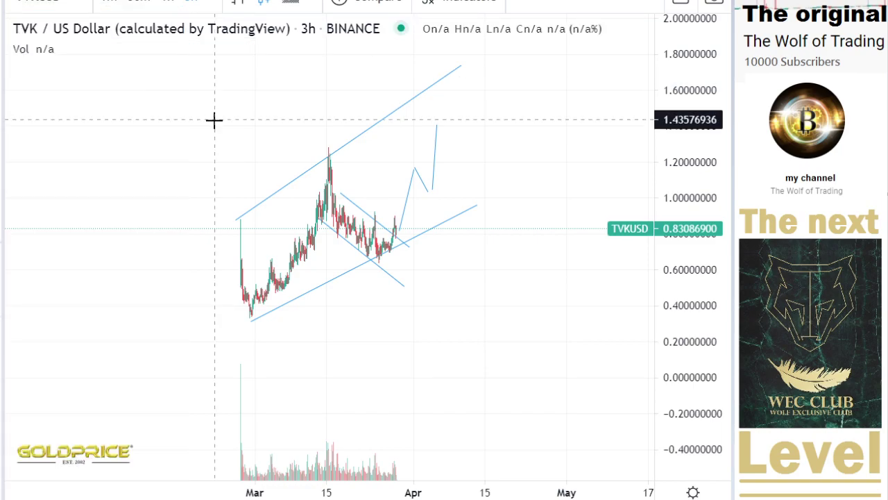
click(61, 70)
click(158, 108)
Continue the imagined earlier decline with two steep segments, from about 1.48 to 0.96 and from about 0.89 to 0.32.
click(3, 28)
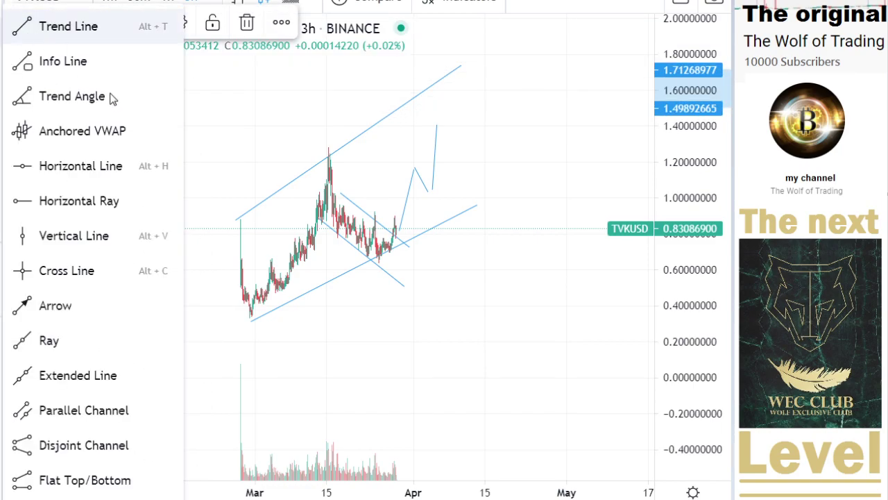
click(81, 73)
click(167, 112)
click(182, 205)
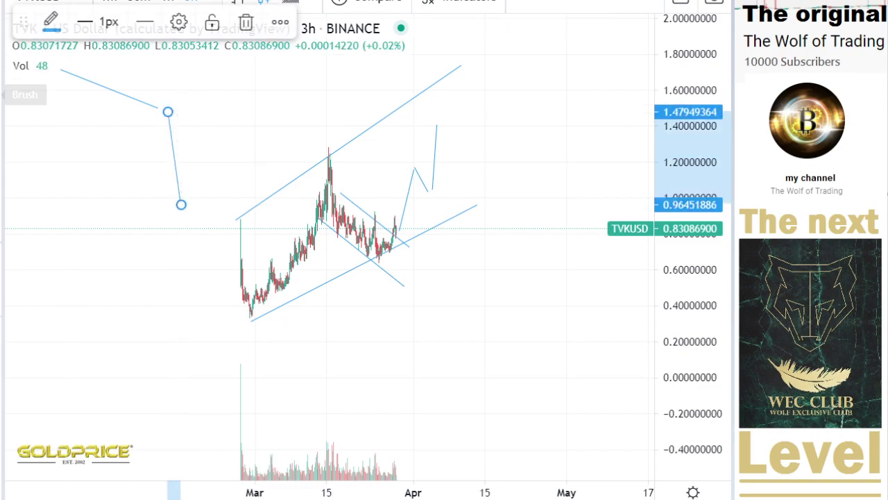
click(3, 27)
click(24, 37)
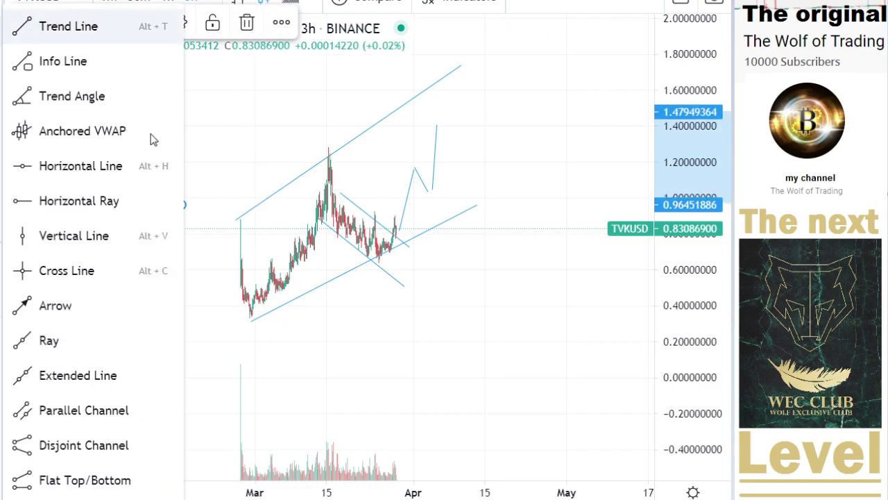
click(188, 217)
click(206, 320)
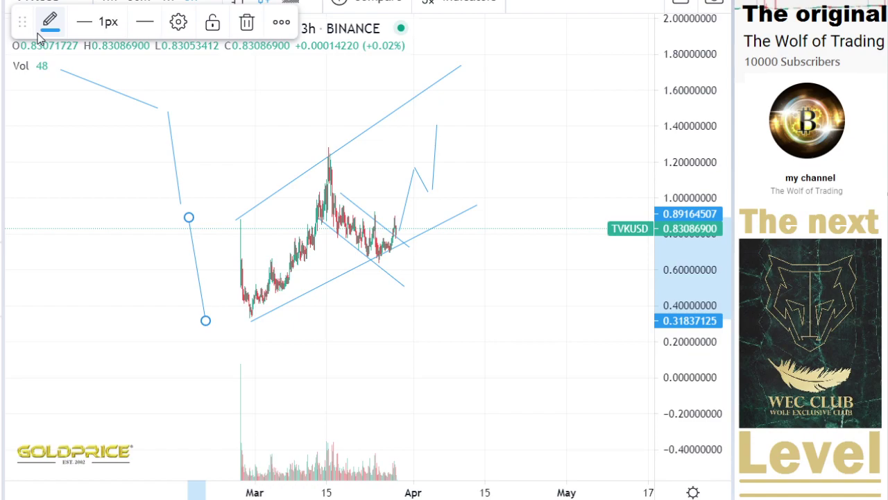
Draw a short rising line from the foot of the decline at about 0.33 to about 0.44 on 1 March 2021.
click(50, 21)
click(139, 353)
click(3, 31)
click(25, 32)
click(208, 317)
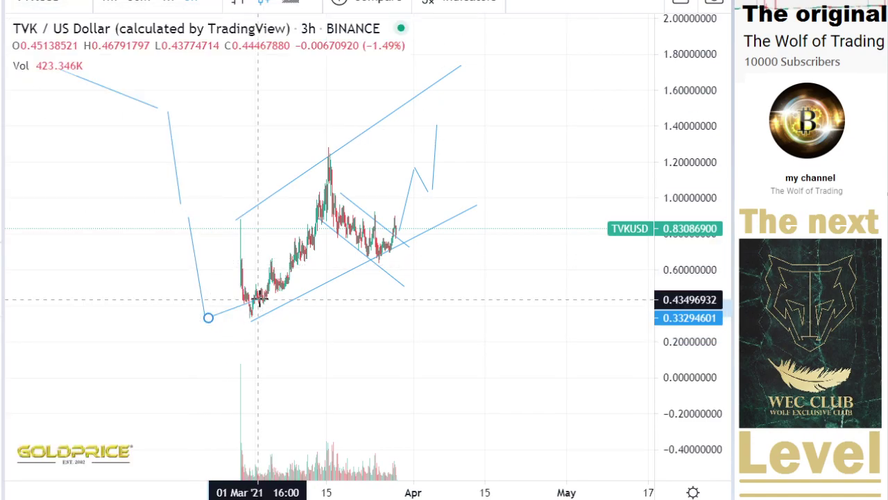
click(257, 298)
Draw the imagined earlier rally as a line between the decline's starting peak at about 1.75 and a low of about 0.57.
scroll(308, 282, down, 3)
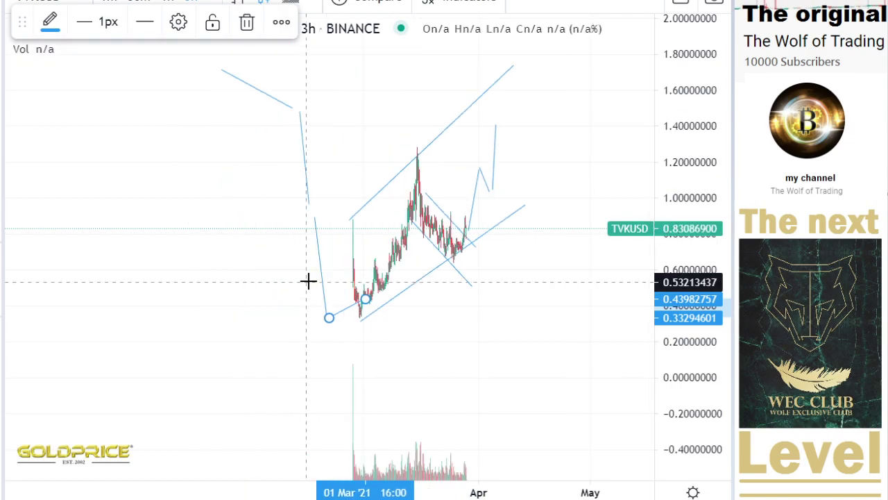
drag(712, 175, 696, 372)
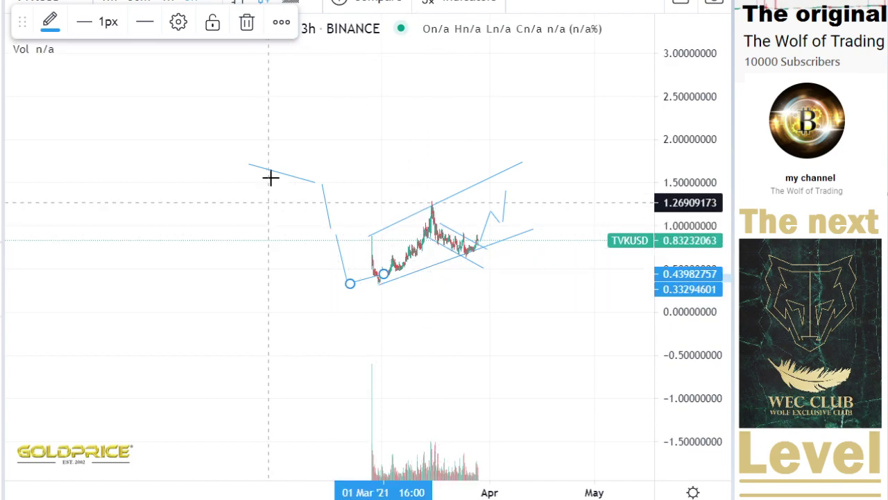
click(3, 45)
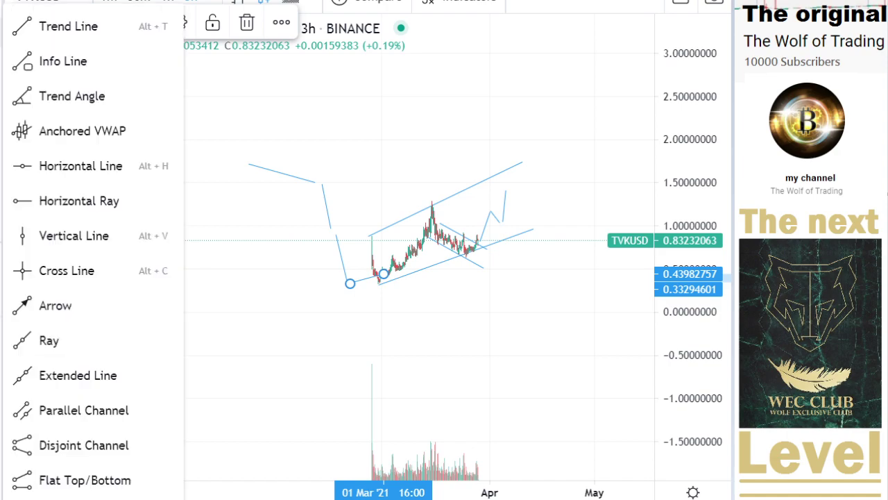
click(30, 25)
click(255, 161)
click(167, 262)
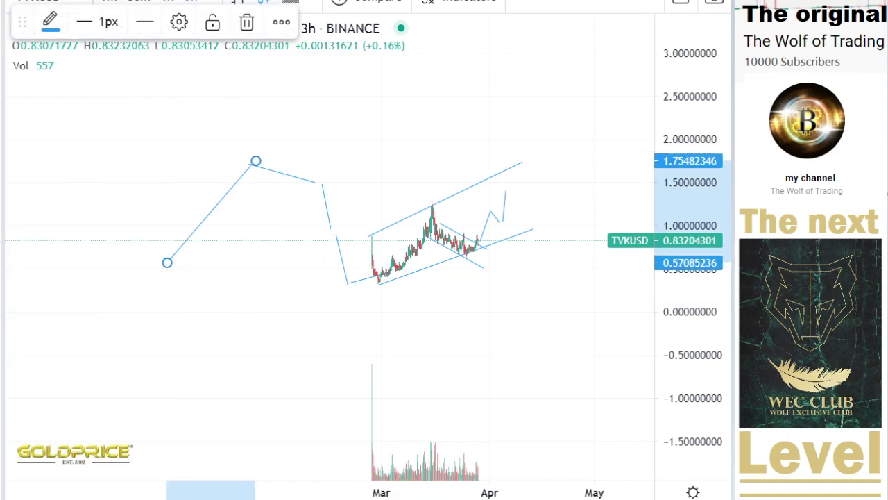
Extend the start of the imagined rally downward with a near-vertical line from about 0.52 to about -0.31.
click(3, 44)
click(16, 35)
click(167, 268)
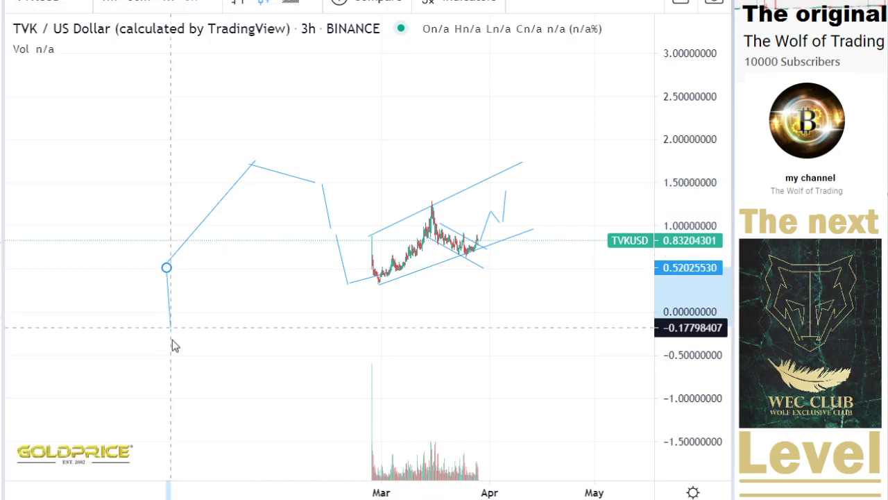
click(171, 339)
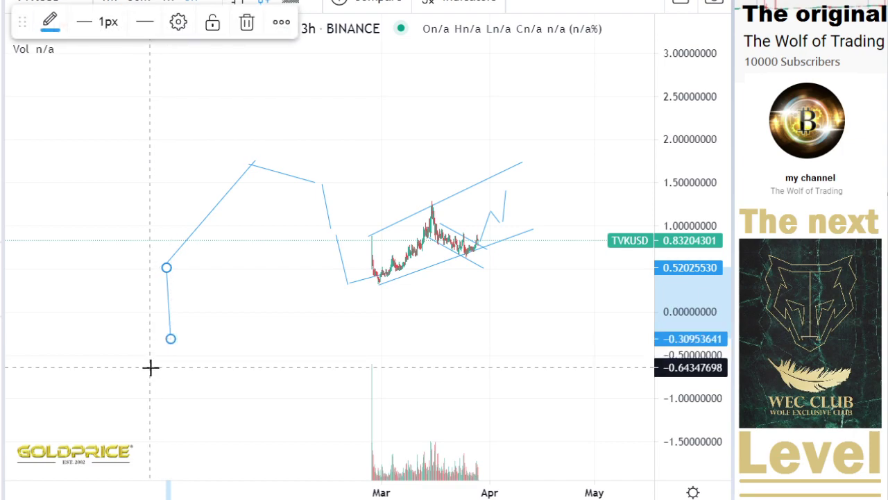
Draw a projected rise from about 1.41 on 7 April to about 2.73 on 21 April 2021.
drag(354, 164, 232, 176)
click(2, 26)
click(41, 28)
click(391, 260)
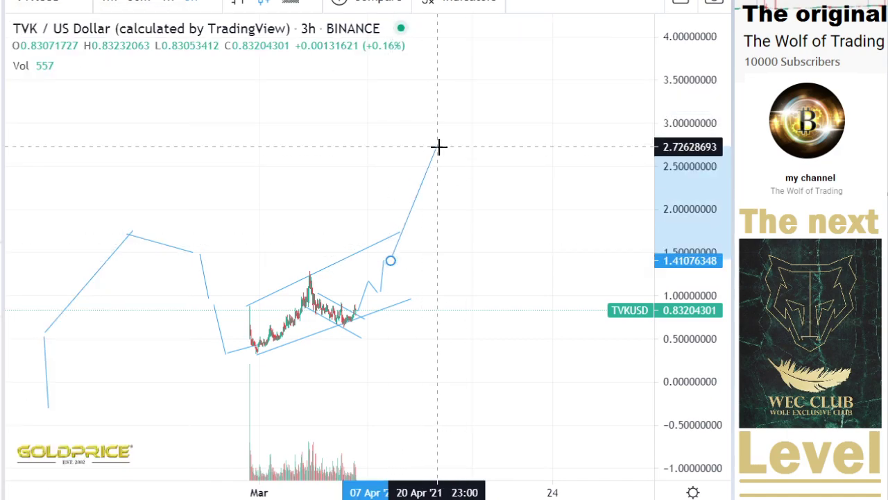
click(438, 146)
Add a projected pullback below the late-April peak, falling from about 2.5 to about 1.85 in early May.
click(2, 26)
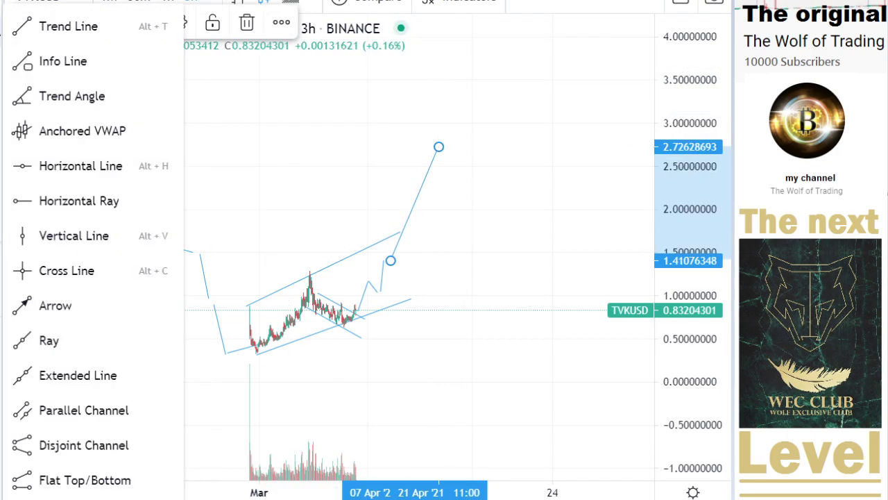
click(42, 28)
click(436, 163)
click(478, 223)
Draw the final projected rise from the early-May low at about 1.9 to about 3.9 in late May.
click(2, 26)
click(42, 27)
click(489, 217)
click(571, 48)
click(557, 214)
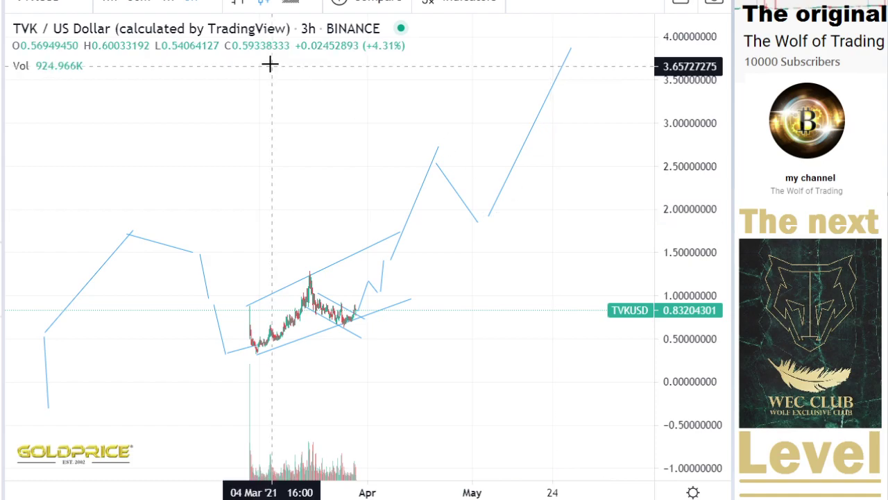
Switch the chart to the 4-hour interval and examine the whole sketched price path over a wider range.
click(224, 7)
click(252, 179)
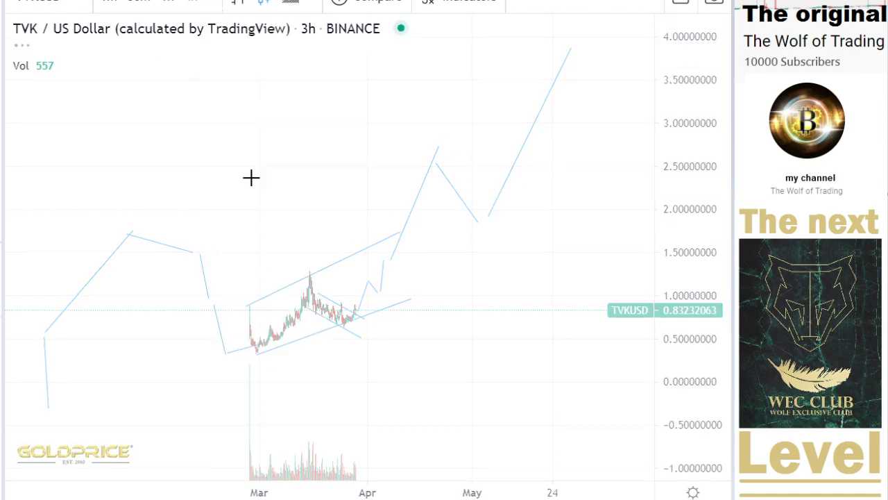
drag(440, 212, 542, 209)
drag(700, 176, 650, 471)
drag(535, 335, 464, 343)
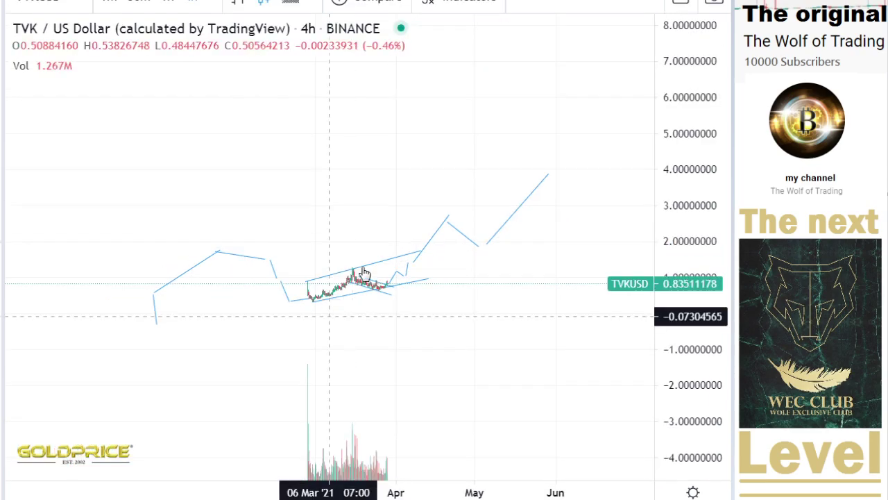
drag(668, 386, 640, 201)
drag(559, 310, 561, 307)
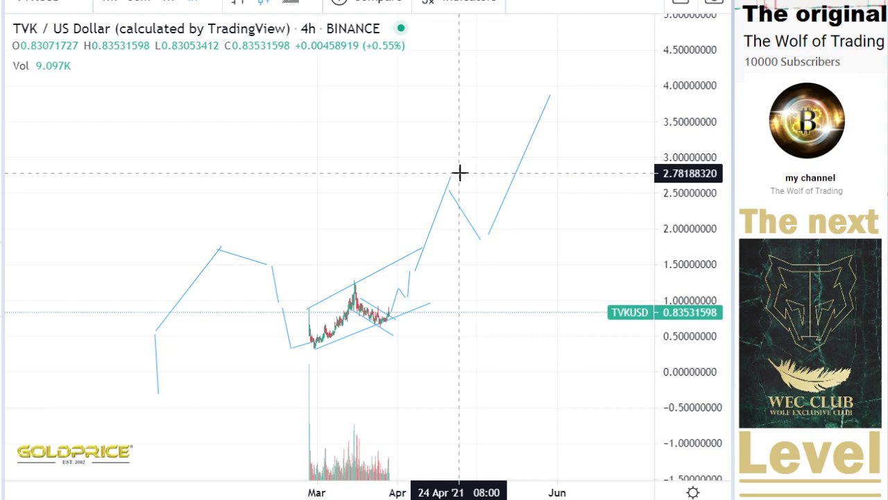
Compare the April to June projection with the rising channel and earlier sketched path at wide and narrow price ranges.
drag(658, 182, 668, 409)
drag(467, 183, 464, 234)
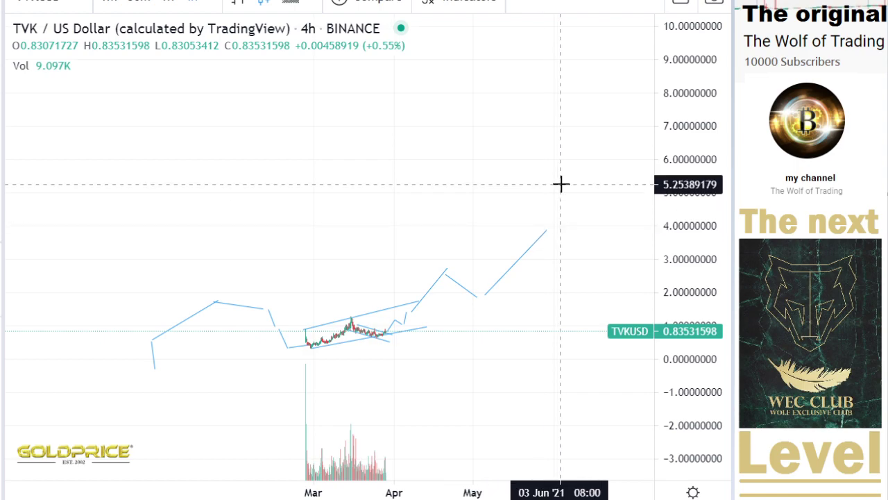
drag(707, 460, 685, 186)
drag(571, 295, 631, 60)
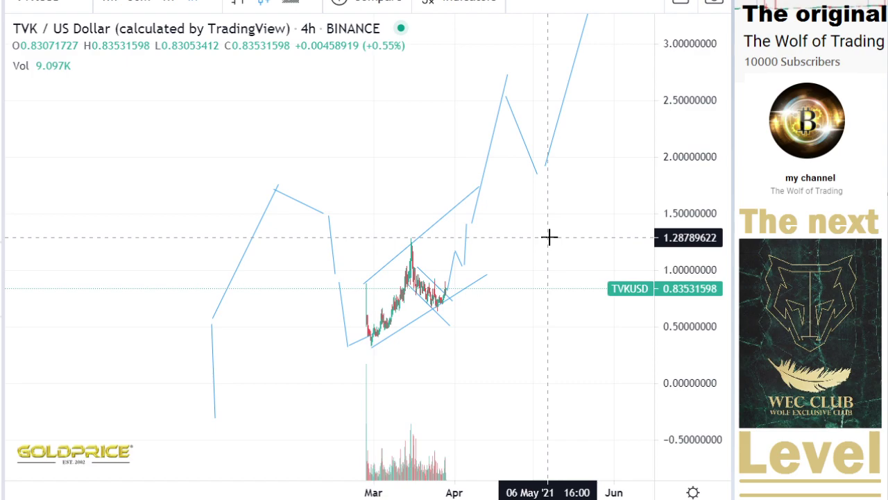
scroll(548, 236, up, 5)
drag(532, 290, 601, 285)
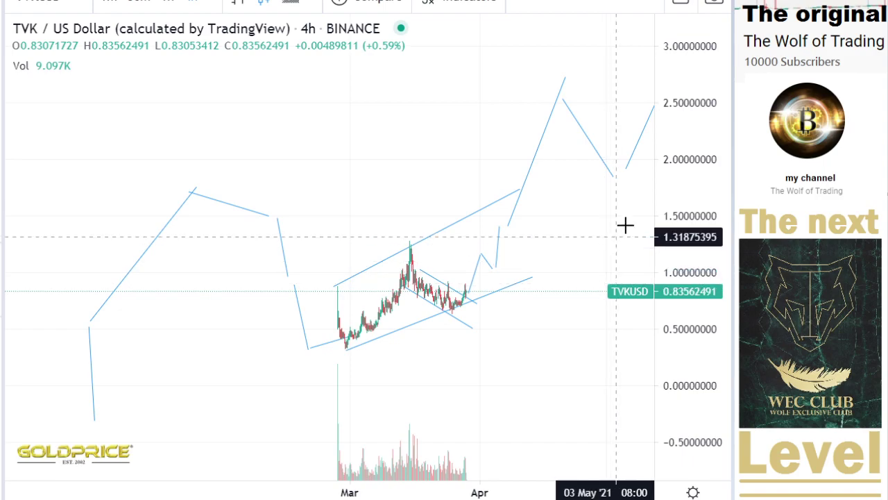
scroll(576, 215, down, 4)
drag(471, 190, 141, 194)
drag(696, 319, 697, 389)
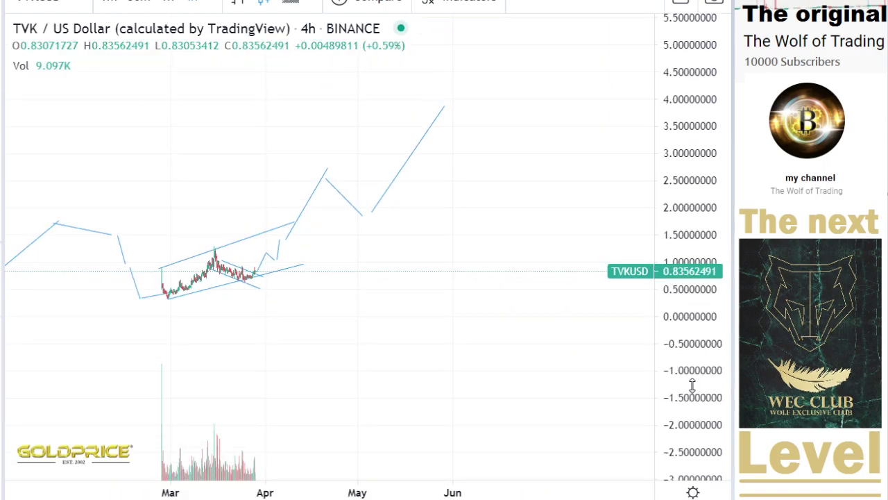
drag(515, 337, 655, 339)
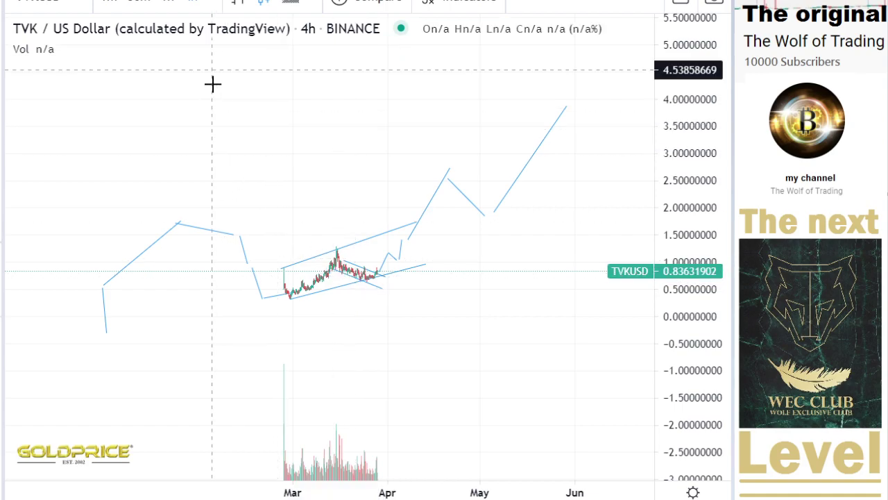
Switch the chart to the daily interval and examine the candles within the channel alongside the projected path.
click(214, 3)
click(223, 229)
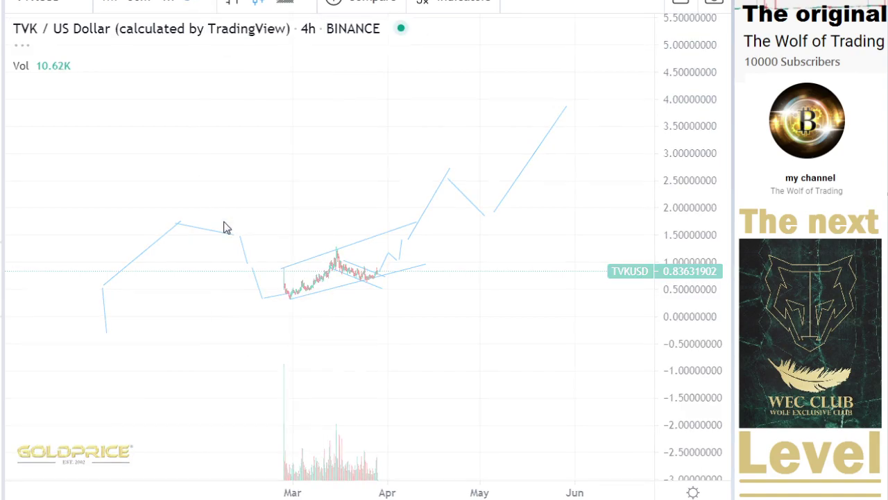
scroll(514, 205, up, 5)
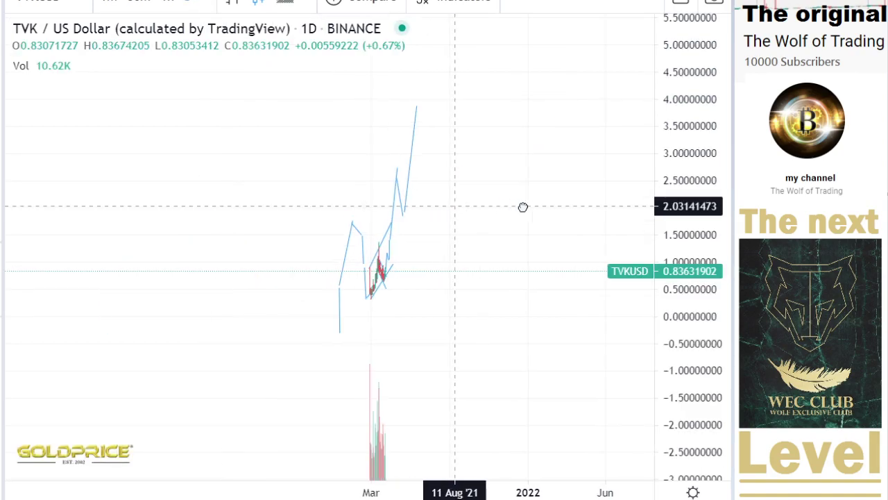
scroll(580, 206, up, 3)
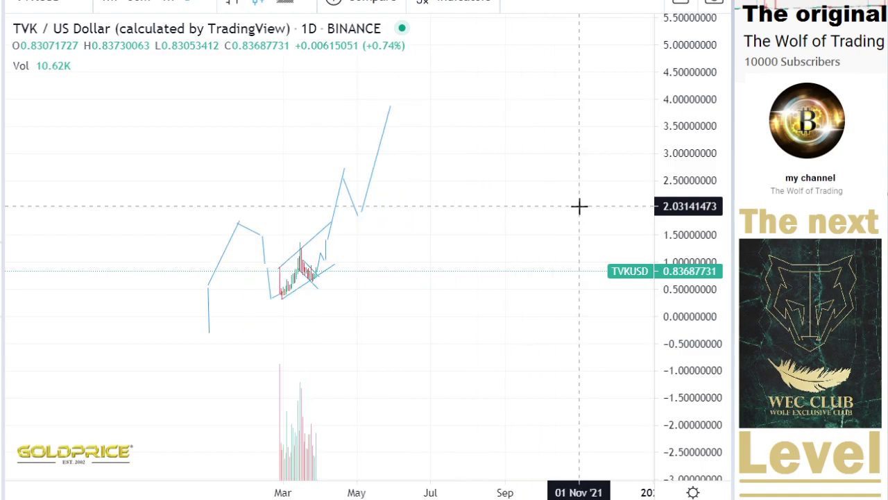
drag(583, 252, 420, 123)
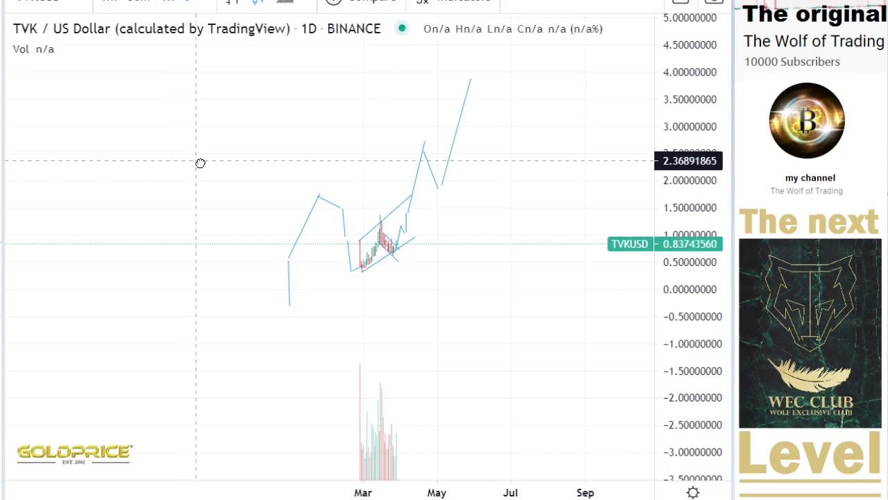
drag(199, 163, 280, 182)
scroll(279, 181, up, 6)
drag(532, 276, 629, 241)
drag(699, 367, 708, 63)
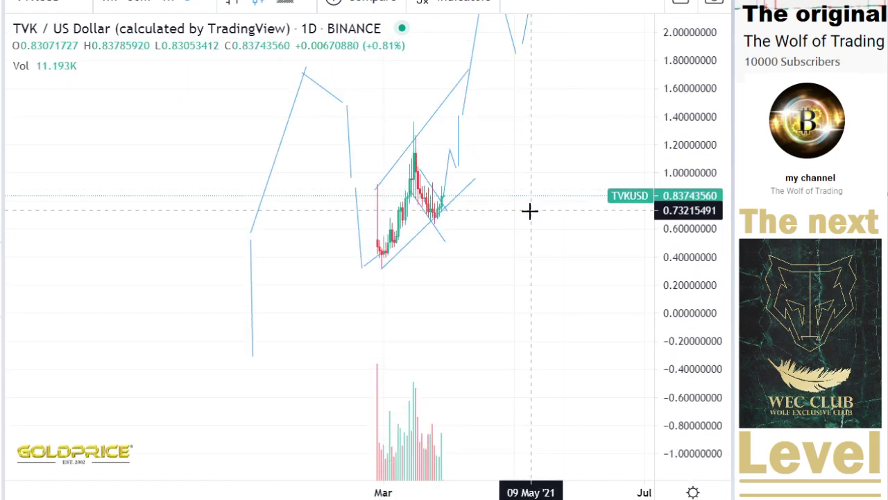
scroll(530, 211, up, 5)
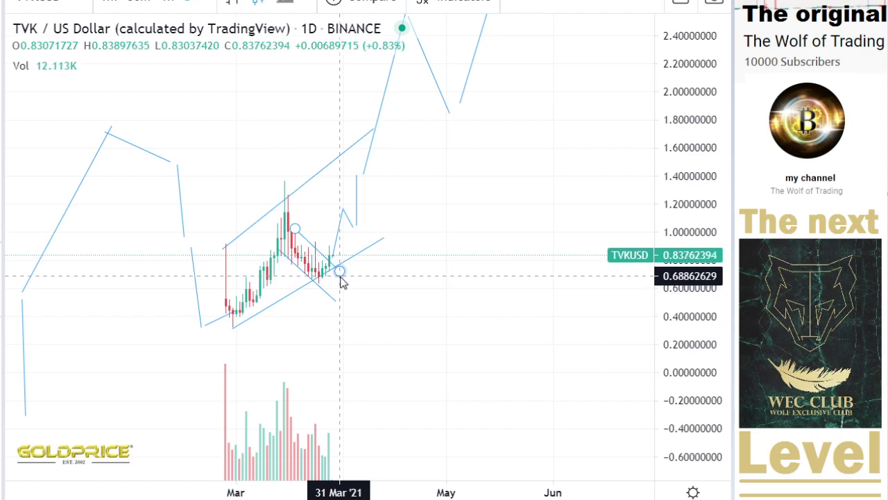
Switch the chart to the 1-hour interval and inspect the price around the falling channel in late March.
click(161, 3)
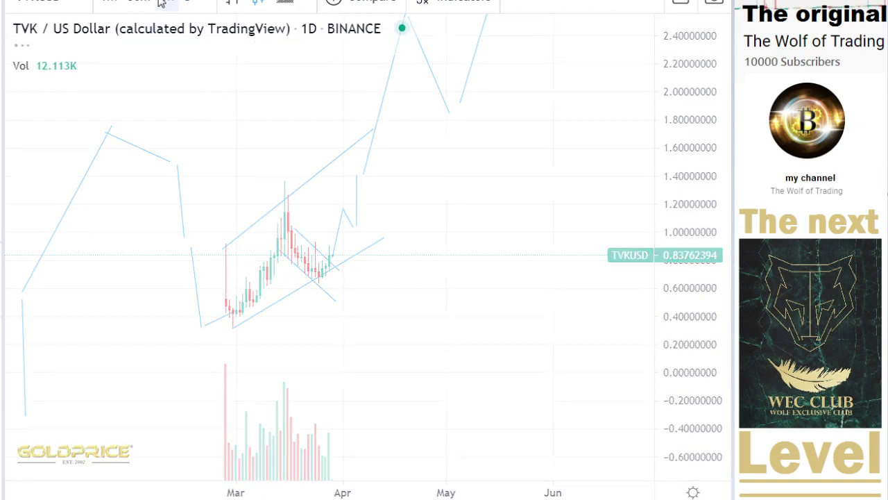
scroll(228, 178, down, 5)
drag(691, 337, 684, 26)
drag(678, 285, 669, 164)
scroll(572, 220, down, 1)
scroll(571, 219, down, 5)
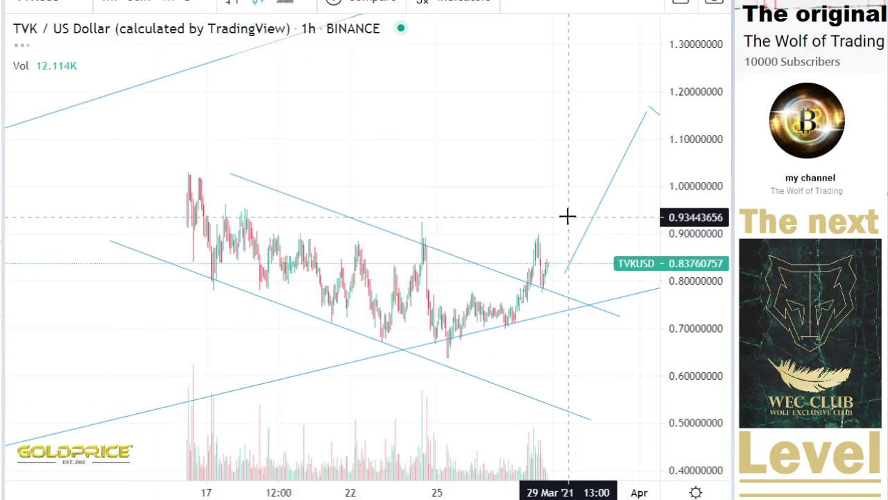
Switch to the Bitcoin / U.S. Dollar chart at the 1-minute interval and examine the 27 and 28 March candles over a narrow price range.
drag(423, 150, 380, 140)
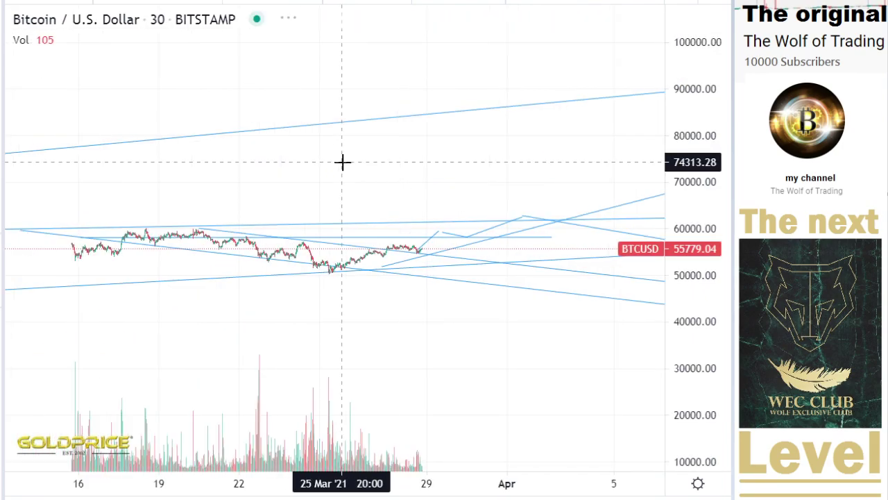
drag(692, 364, 700, 32)
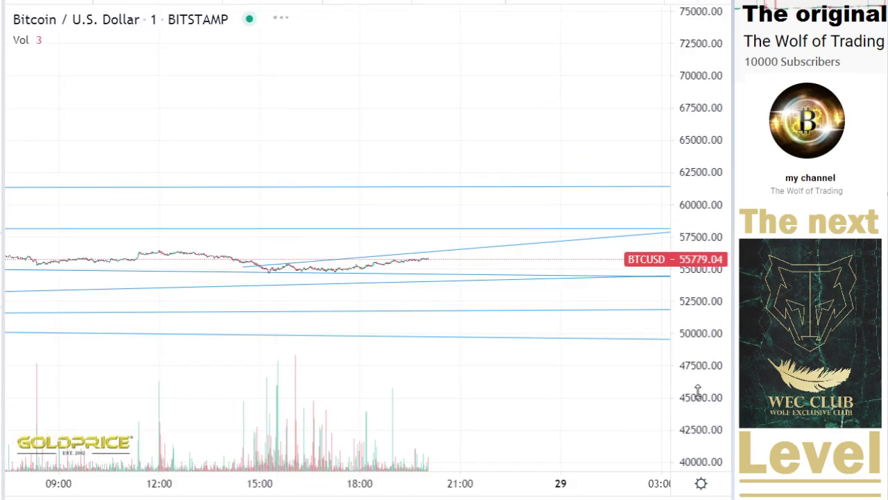
drag(696, 393, 696, 221)
drag(696, 409, 696, 292)
drag(664, 228, 673, 162)
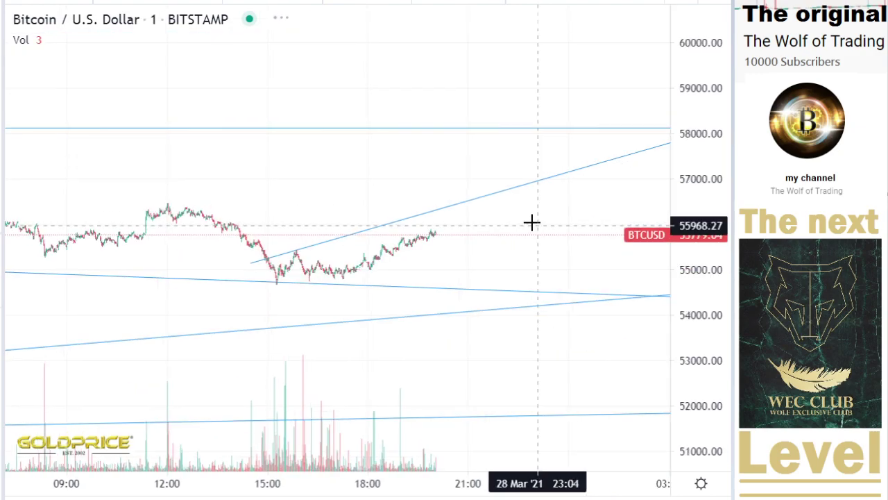
scroll(530, 219, down, 2)
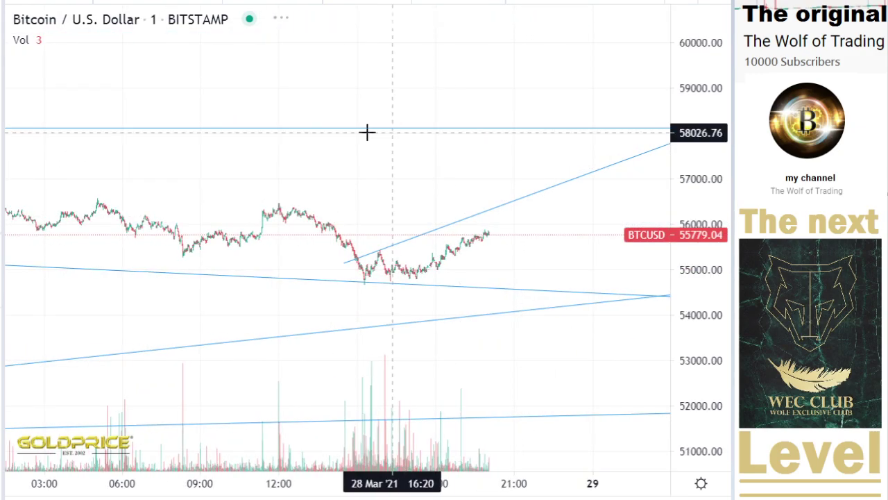
drag(268, 151, 424, 168)
drag(364, 200, 609, 198)
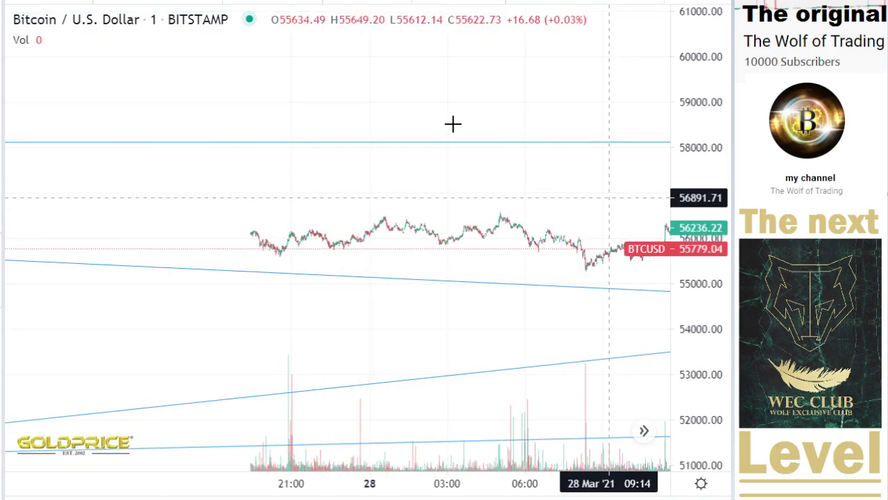
Switch the BTCUSD chart to the 1-hour interval and inspect the price from February through the falling channel in late March.
click(174, 2)
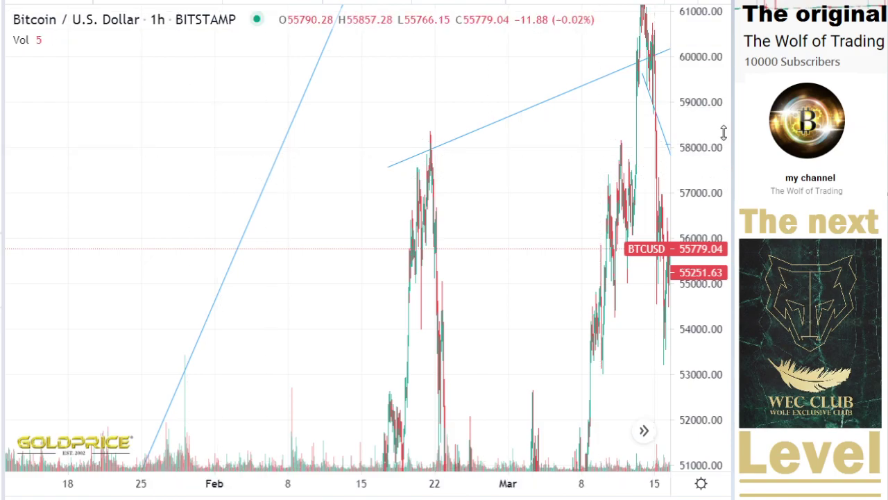
drag(729, 307, 712, 421)
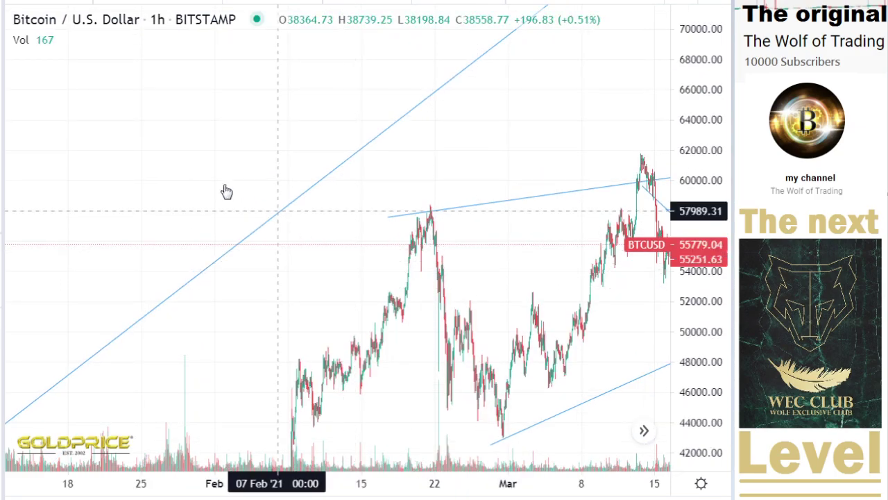
drag(108, 117, 50, 43)
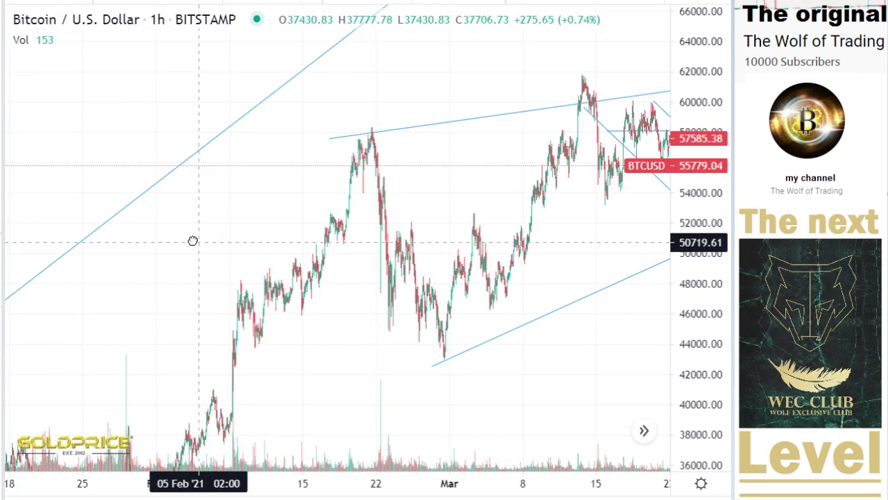
drag(196, 242, 95, 208)
drag(701, 277, 683, 402)
scroll(562, 276, up, 5)
drag(427, 318, 416, 344)
drag(692, 383, 724, 116)
scroll(539, 280, up, 2)
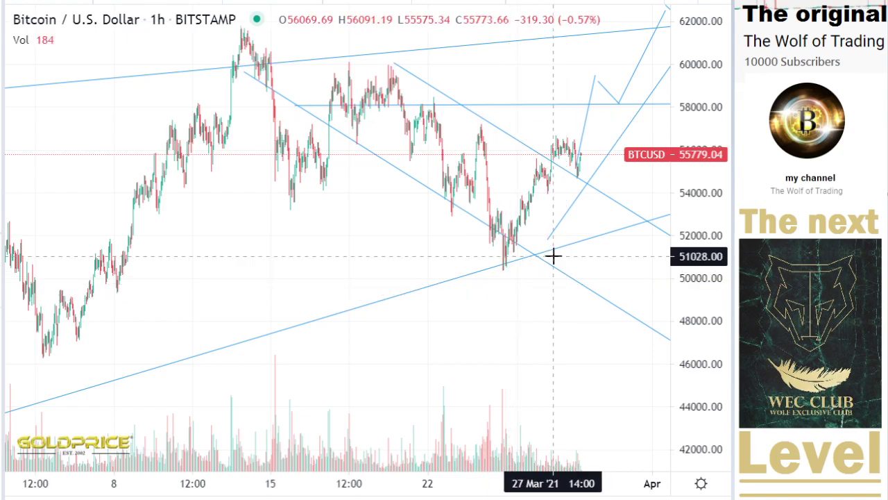
Examine the projected BTCUSD path into April against the rising support and upper trend lines over a wider price range.
scroll(555, 258, down, 4)
drag(719, 203, 685, 398)
drag(448, 353, 232, 349)
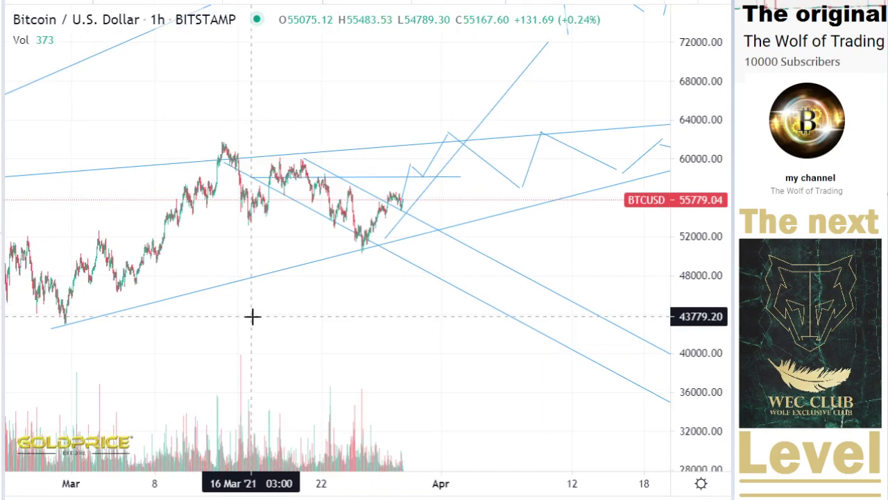
Switch the BTCUSD chart to the 4-hour interval and examine the trend lines and projections from November through May.
scroll(405, 254, down, 1)
click(167, 2)
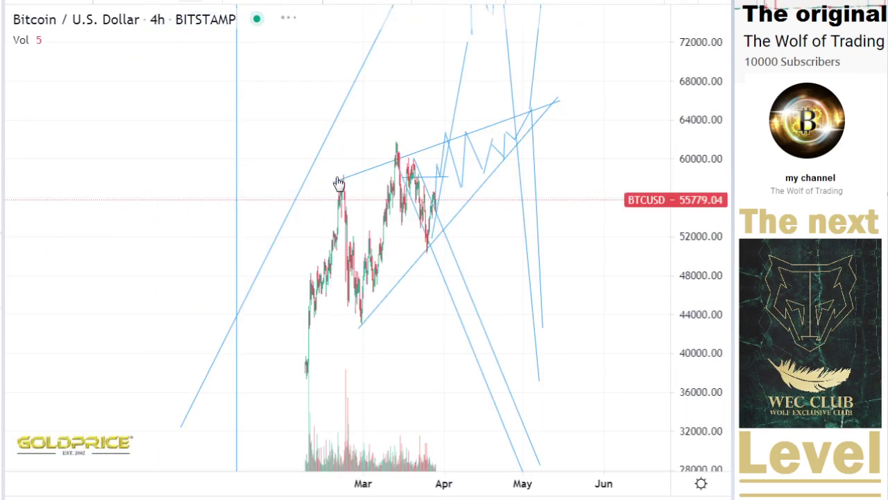
drag(725, 218, 682, 326)
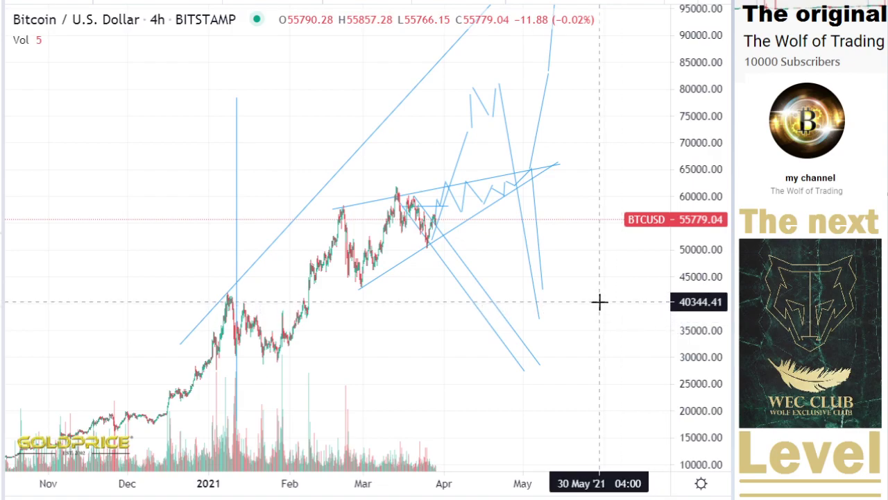